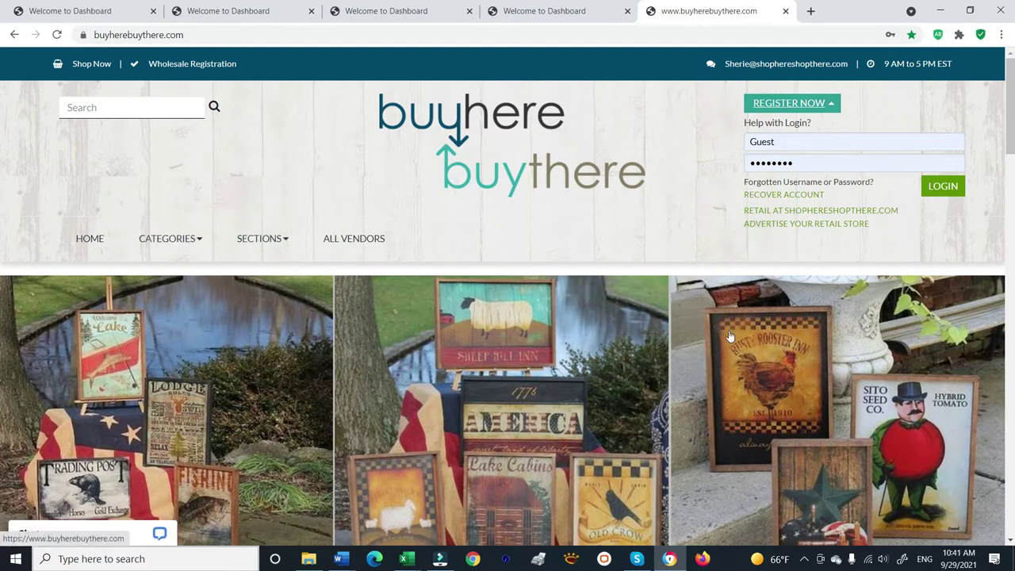
Step: Look over the wholesale homepage's banner, tradeshow introduction and featured wholesale brands
drag(1012, 141, 1013, 179)
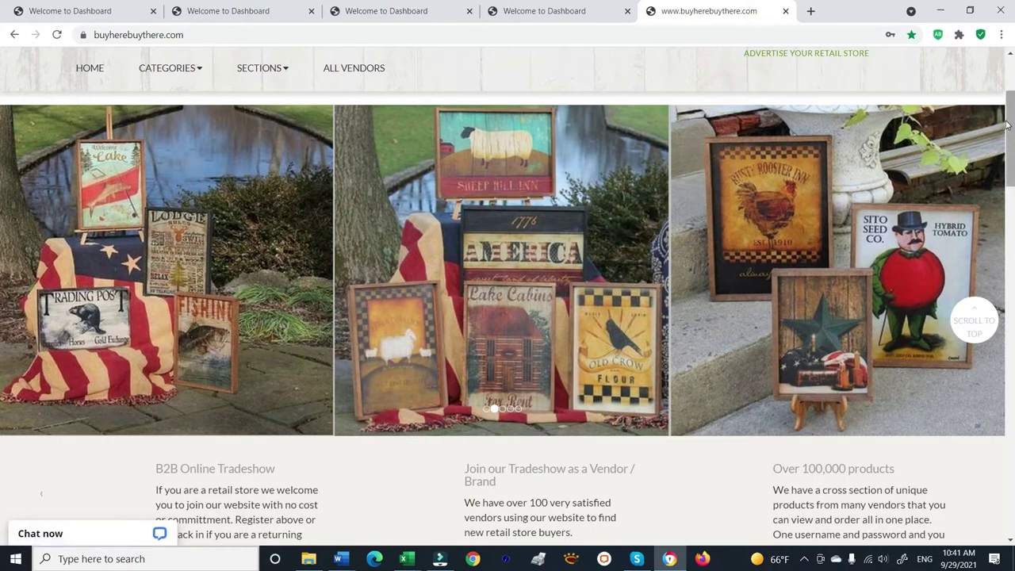
scroll(920, 237, down, 3)
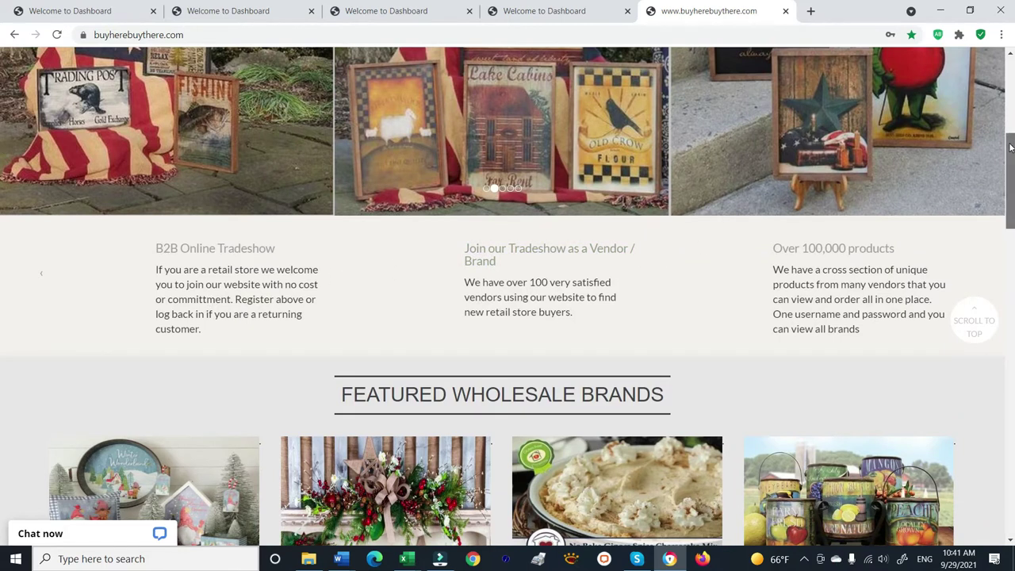
drag(1009, 147, 1009, 72)
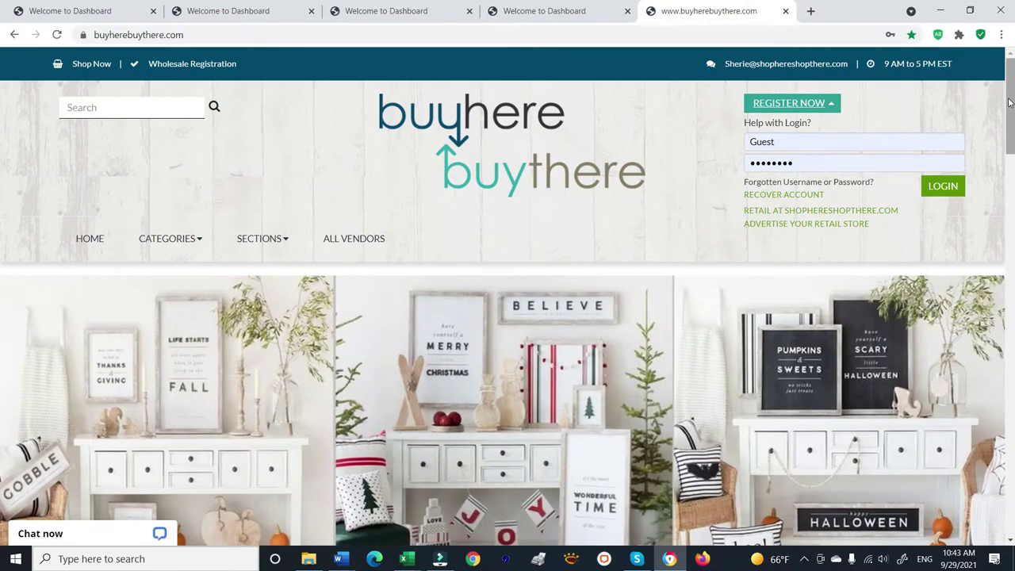
click(1009, 102)
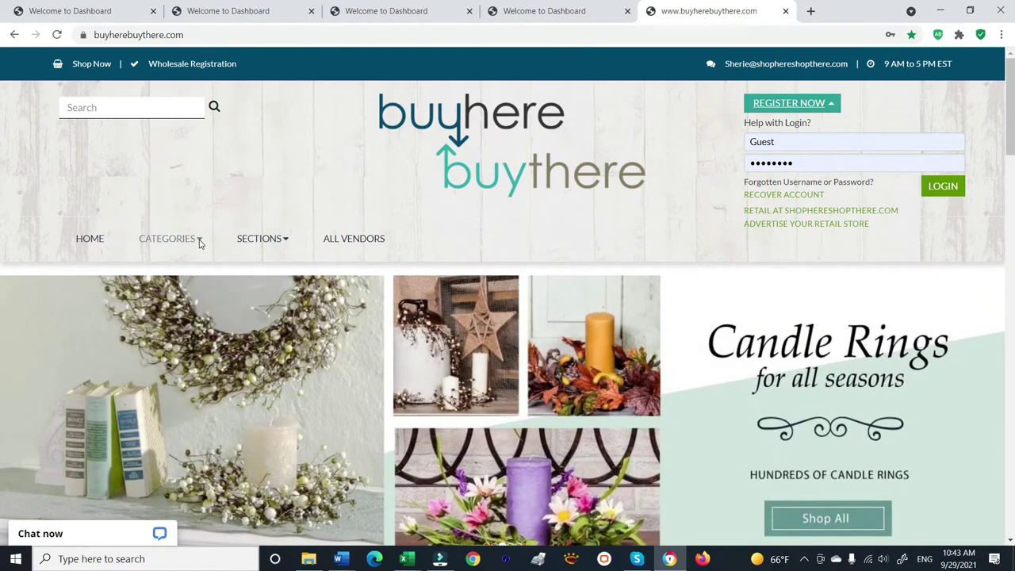
Step: Look through the site-wide lists of product categories and sections
click(200, 243)
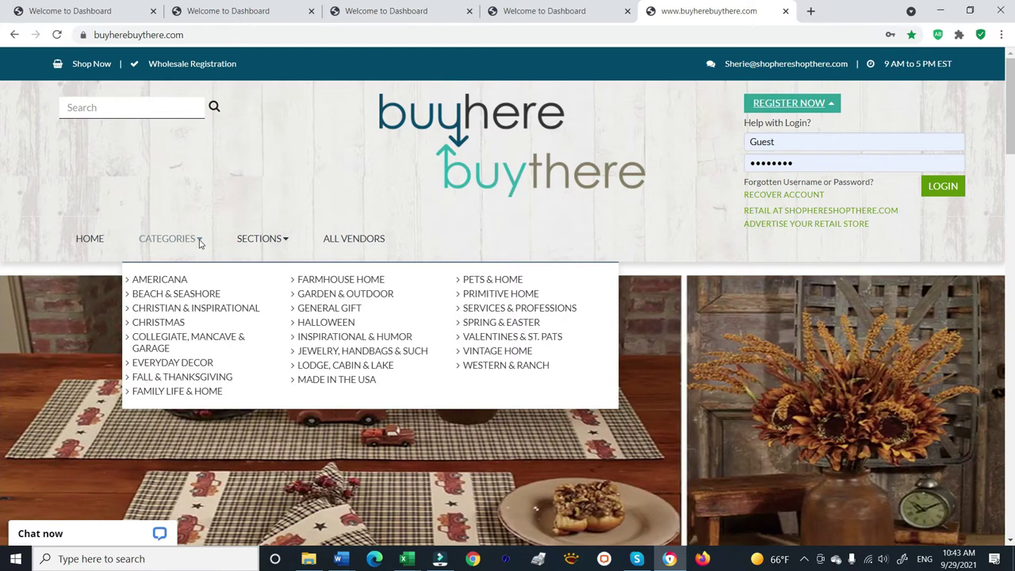
click(284, 240)
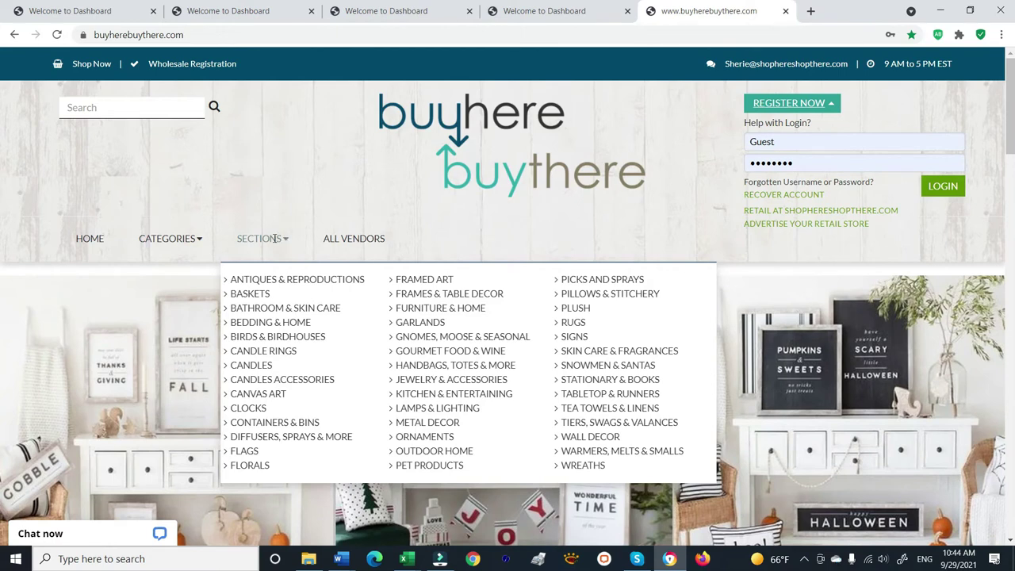
click(199, 237)
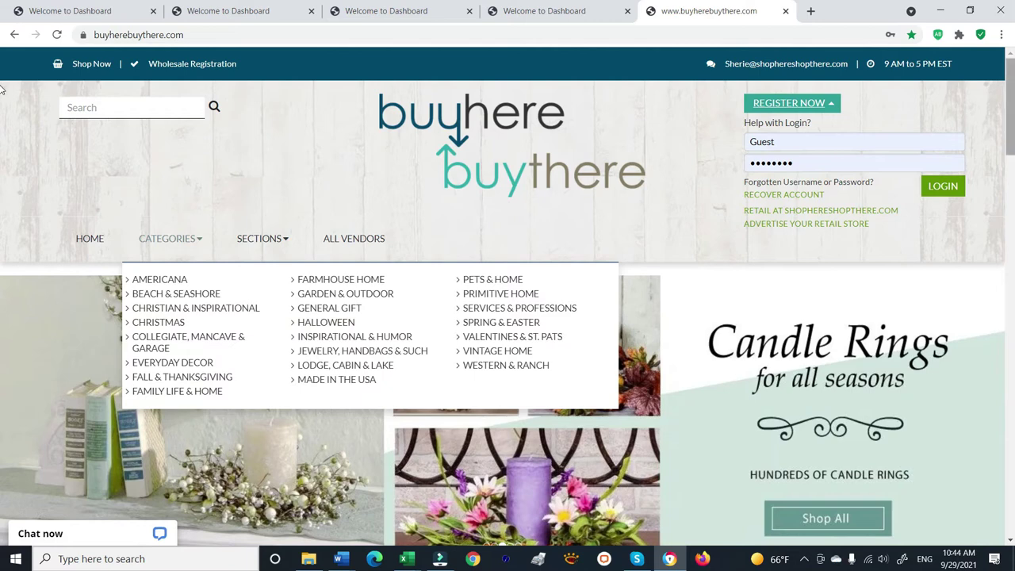
Step: Review the homepage from the featured wholesale brands down to the company and About Us information in the footer
scroll(2, 119, down, 5)
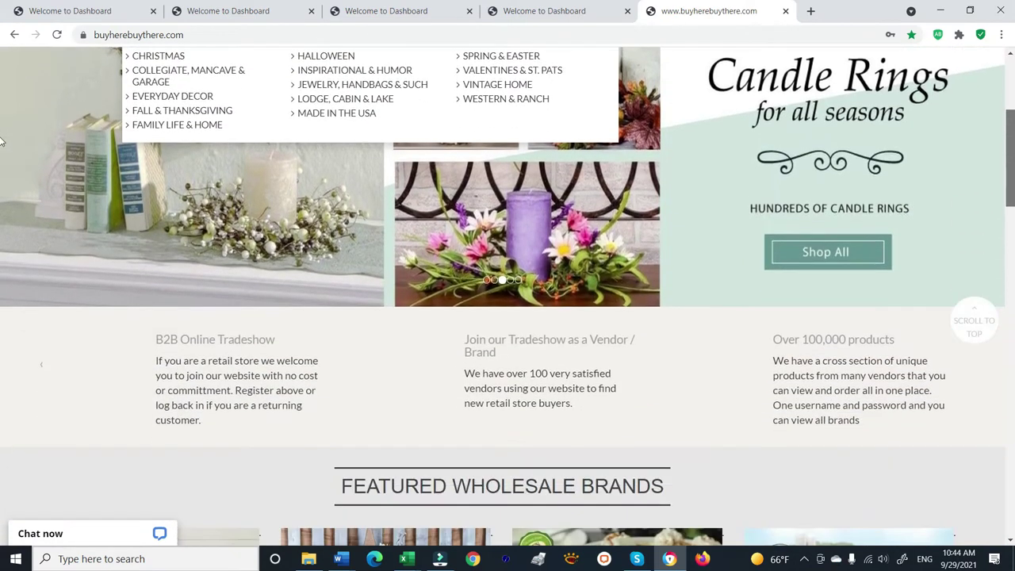
scroll(2, 182, down, 3)
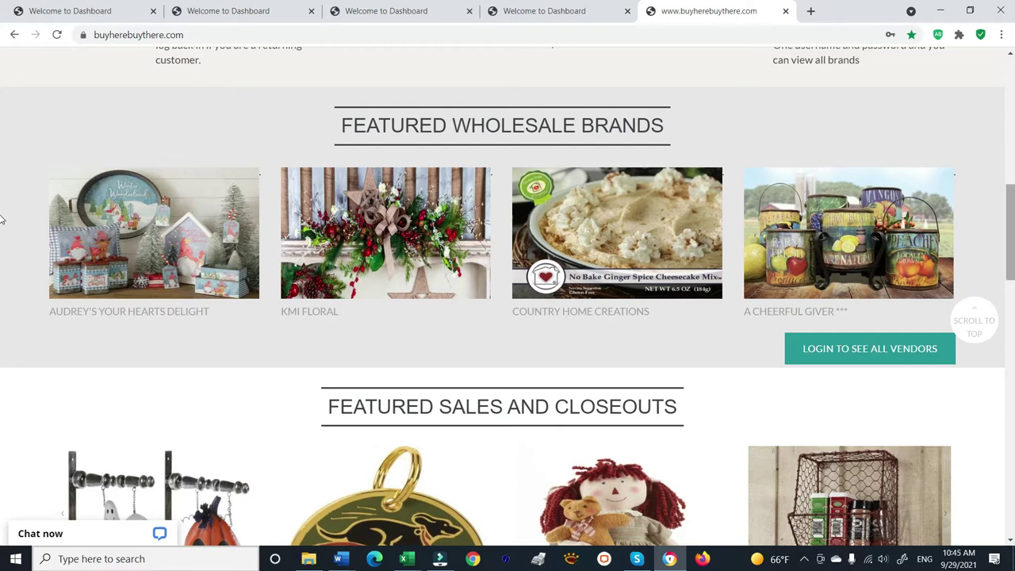
drag(1010, 221, 1010, 268)
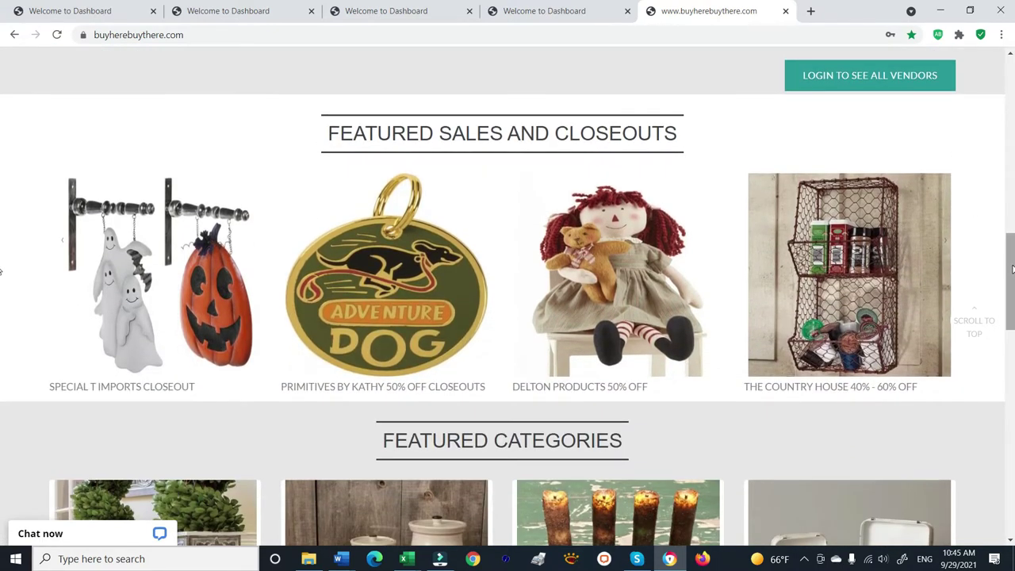
drag(1012, 269, 1010, 490)
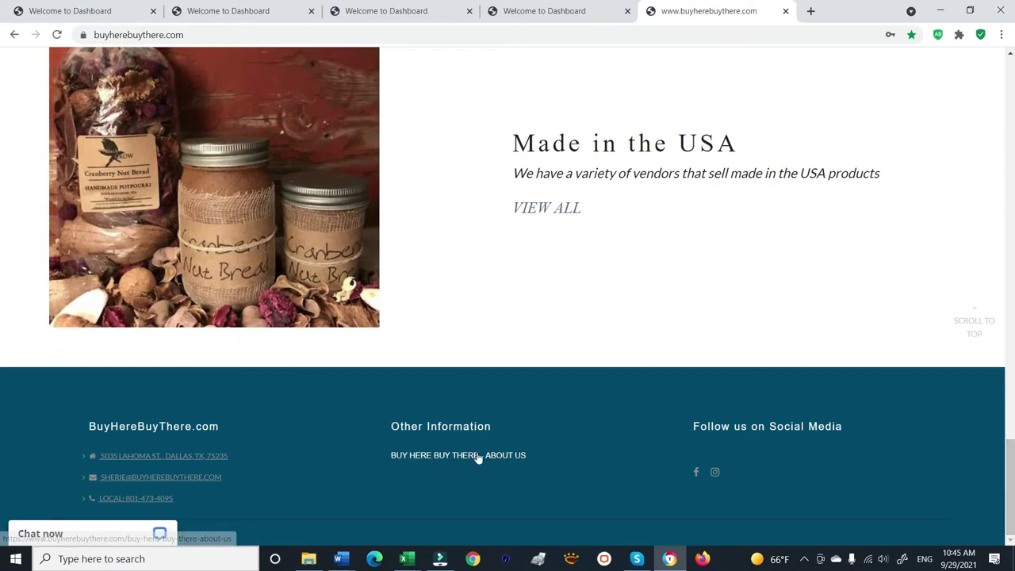
click(405, 464)
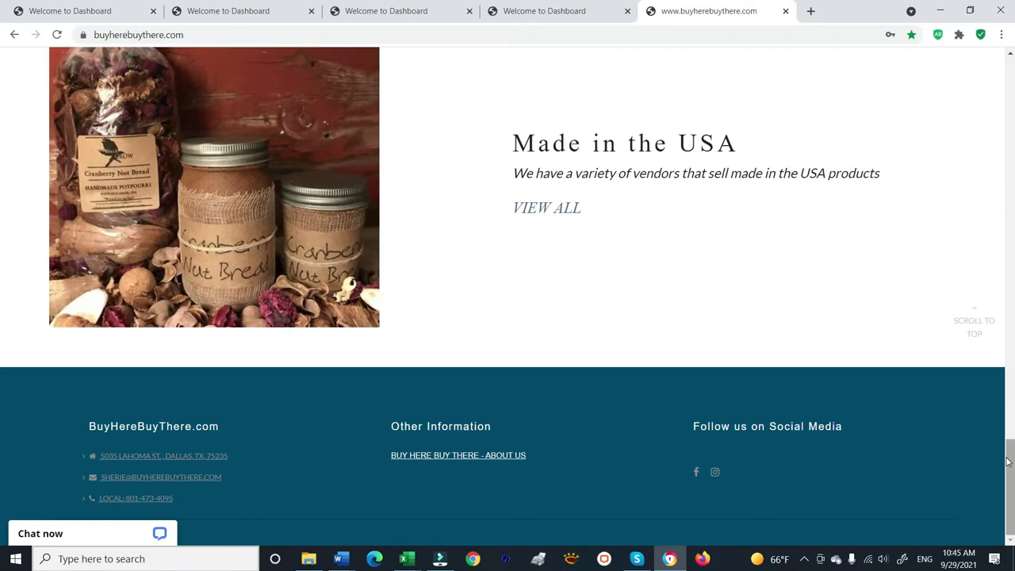
drag(1009, 447, 998, 77)
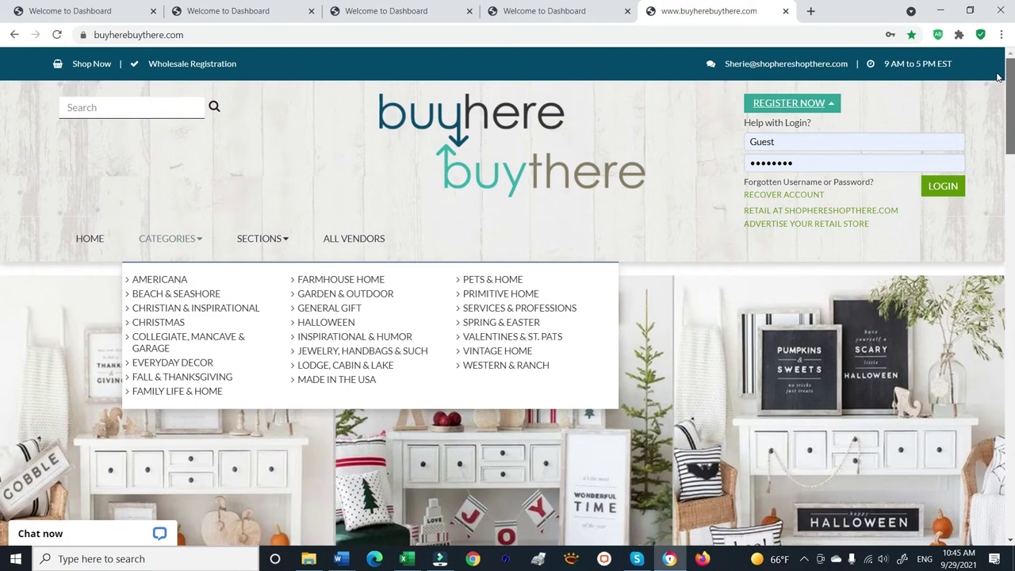
Step: Examine the homepage's featured sales and closeouts and its featured categories
drag(998, 77, 1001, 202)
drag(1001, 211, 988, 267)
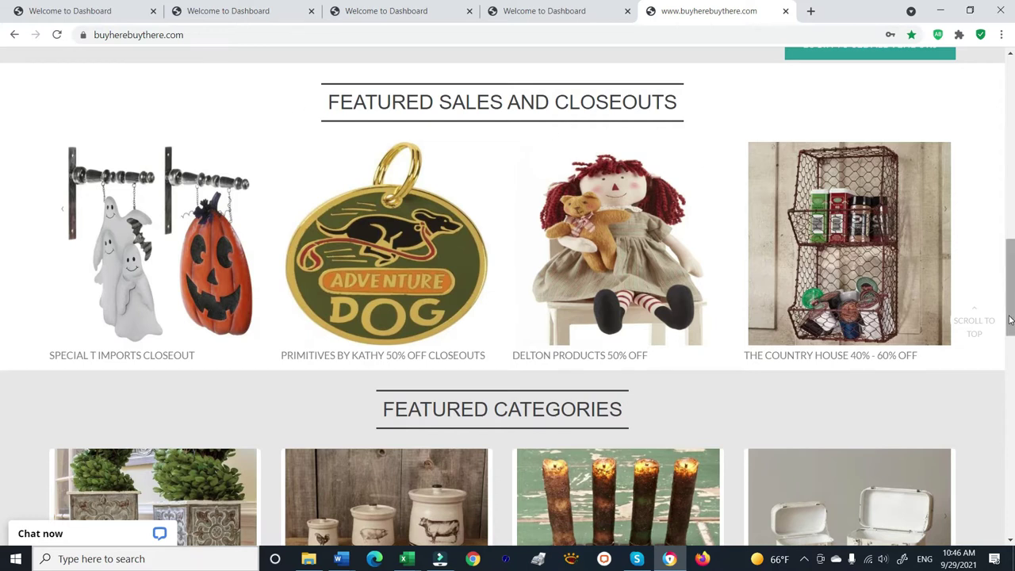
scroll(1010, 320, down, 3)
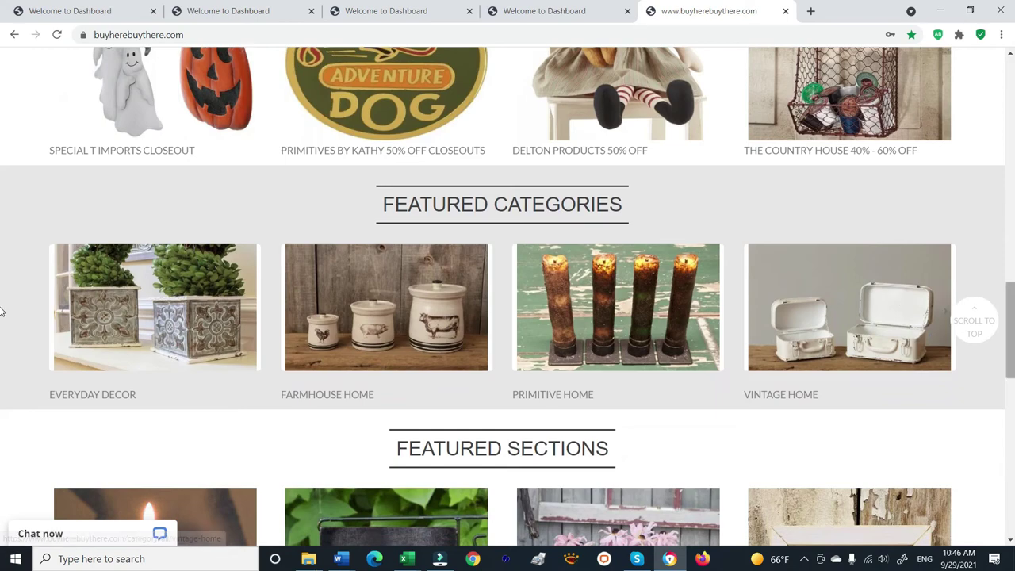
drag(1010, 317, 1012, 85)
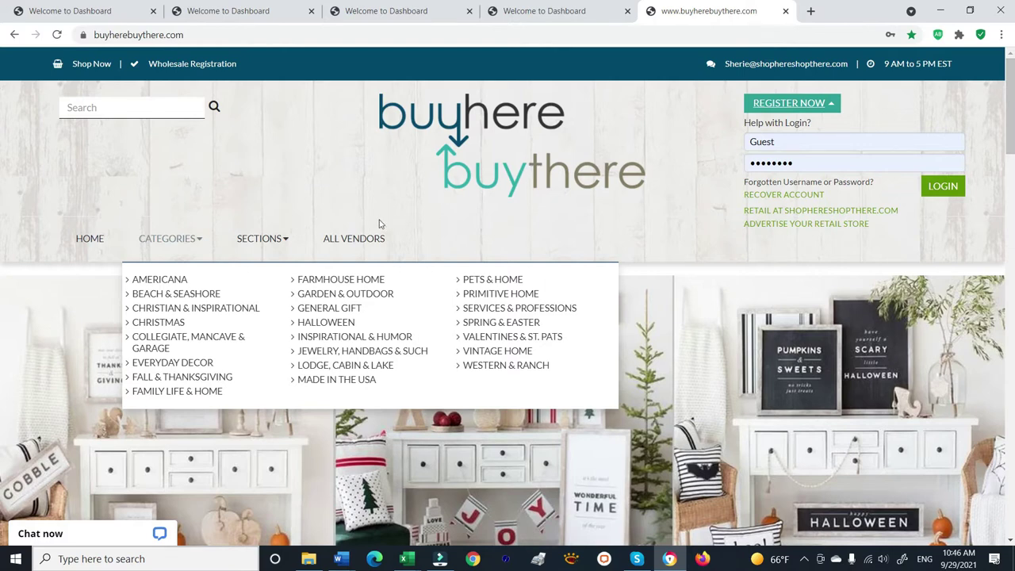
Step: Try to open the All Vendors list while signed out, and log in with the prefilled Guest account
click(332, 239)
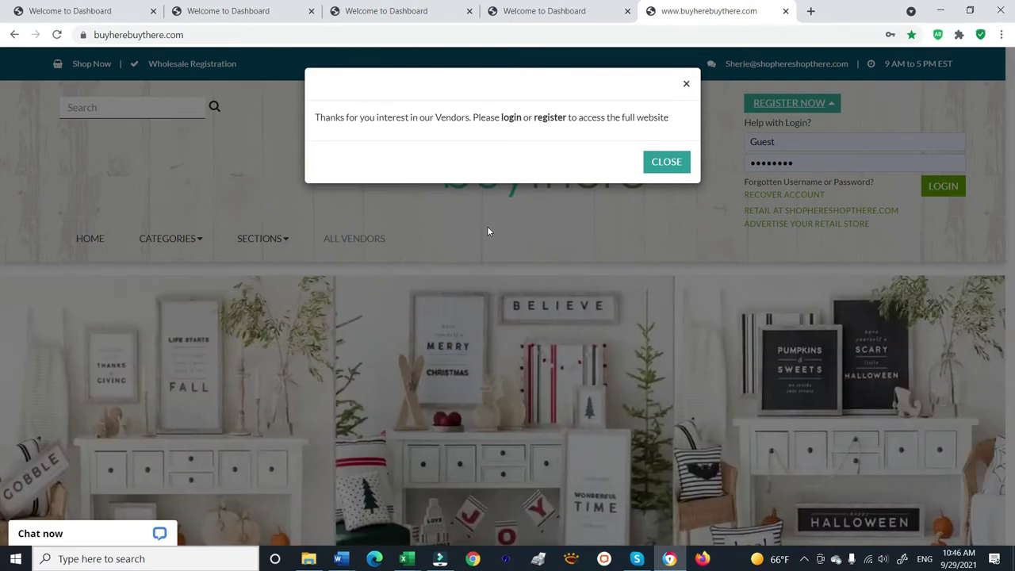
click(669, 163)
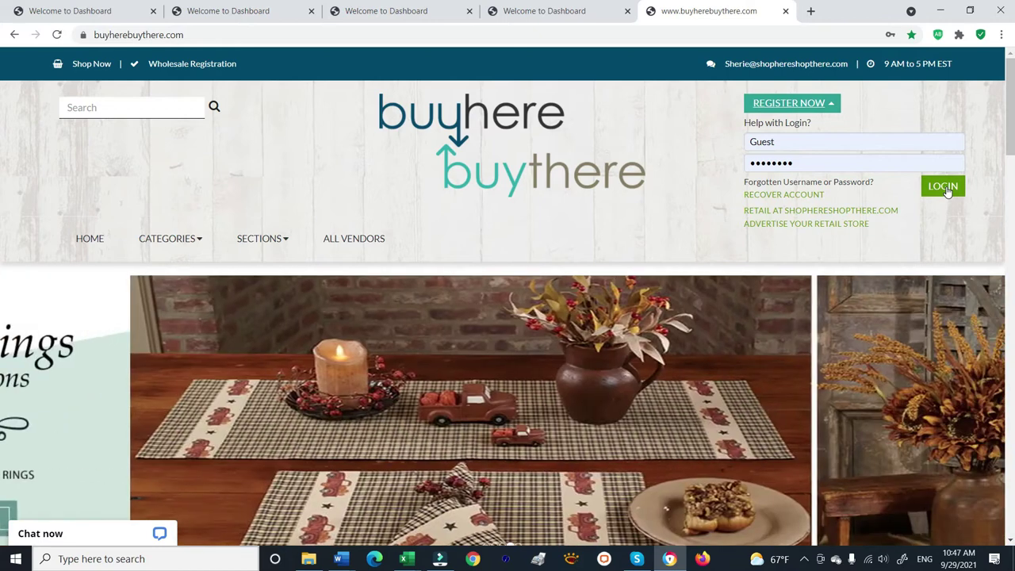
click(945, 189)
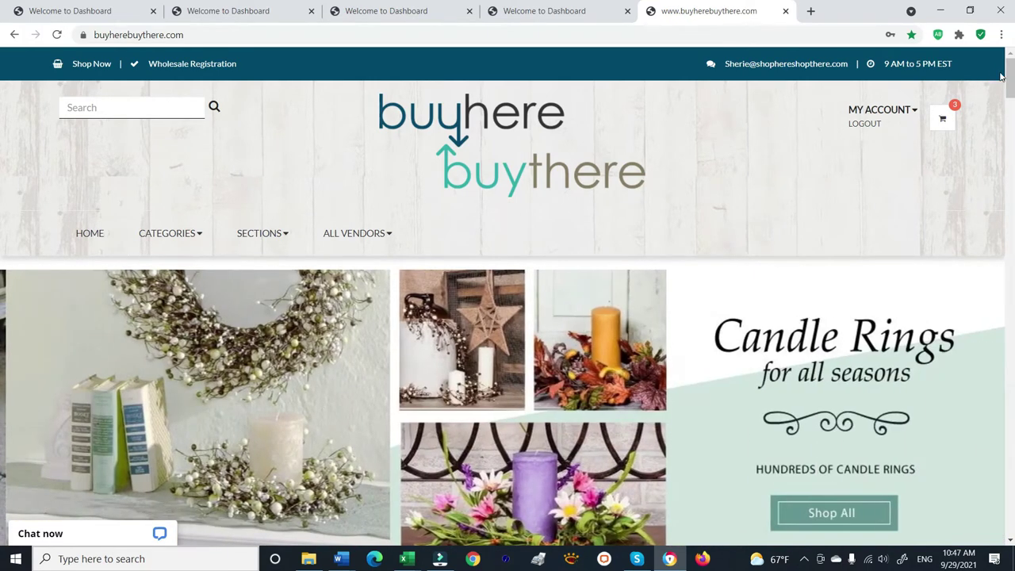
Step: Open the DNS Designs brand page from the featured wholesale brands
drag(1007, 77, 1007, 131)
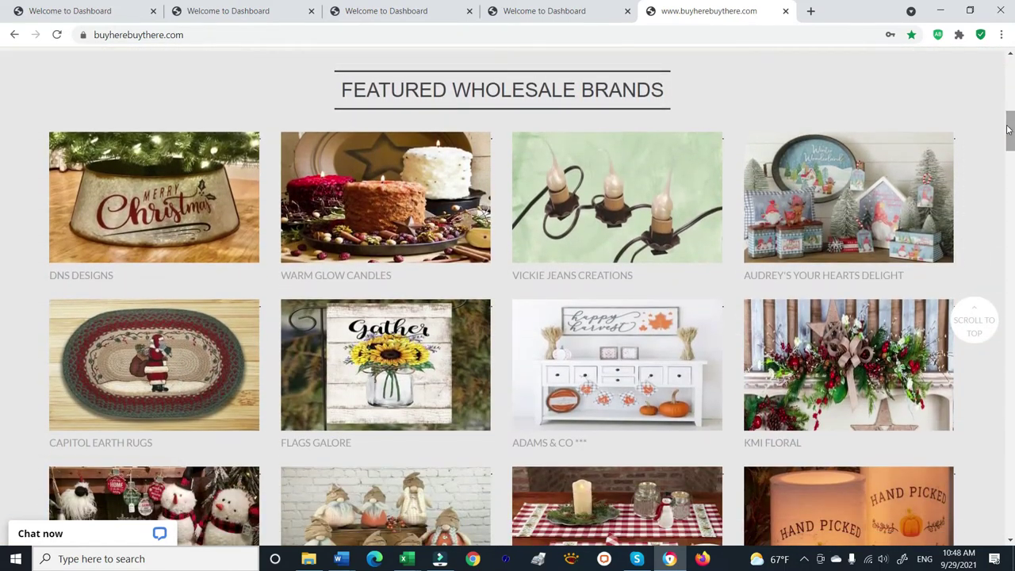
scroll(310, 121, up, 1)
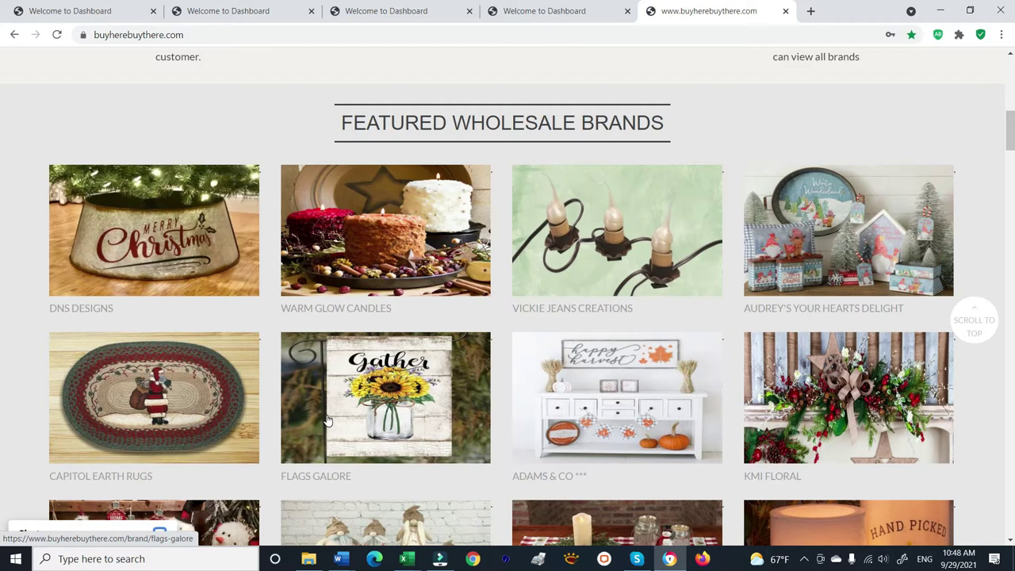
click(181, 248)
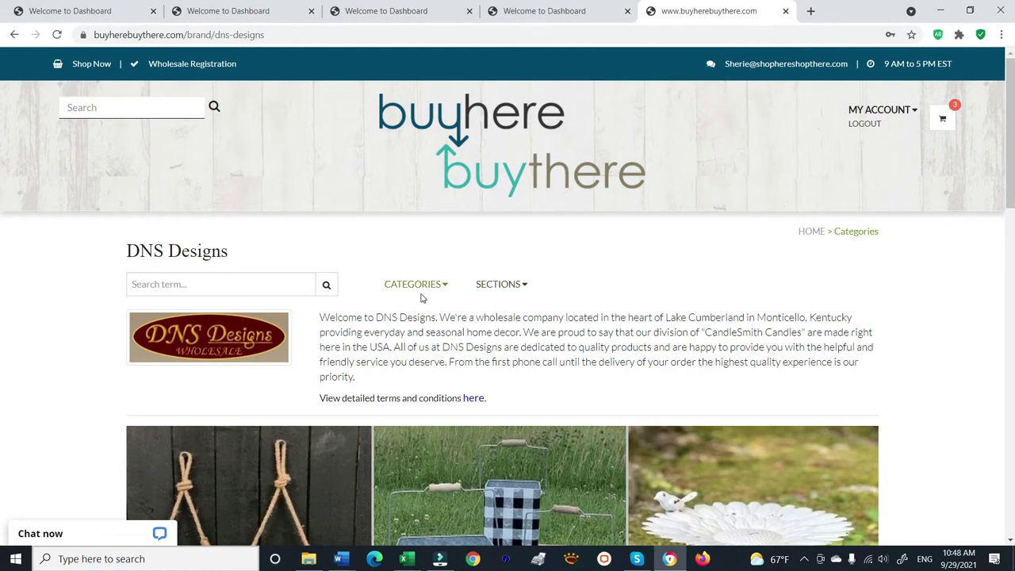
Step: Look through the category list, section list and search field on the DNS Designs brand page
click(447, 286)
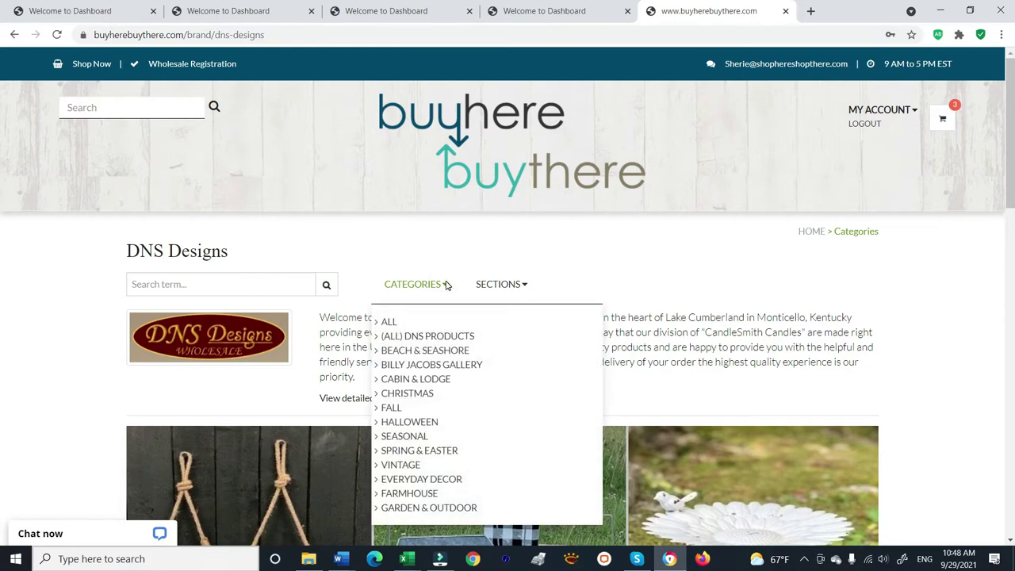
click(528, 287)
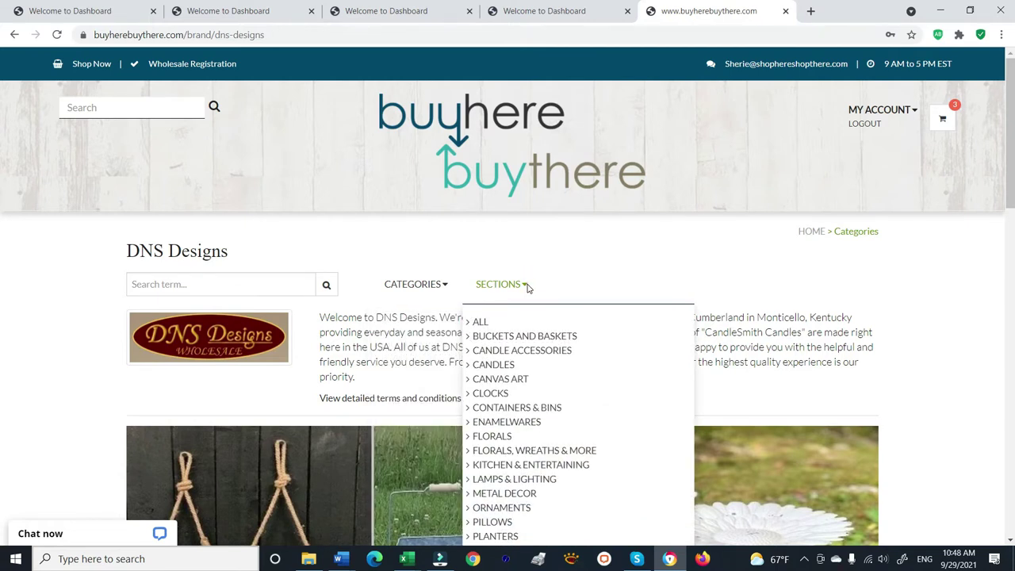
click(274, 287)
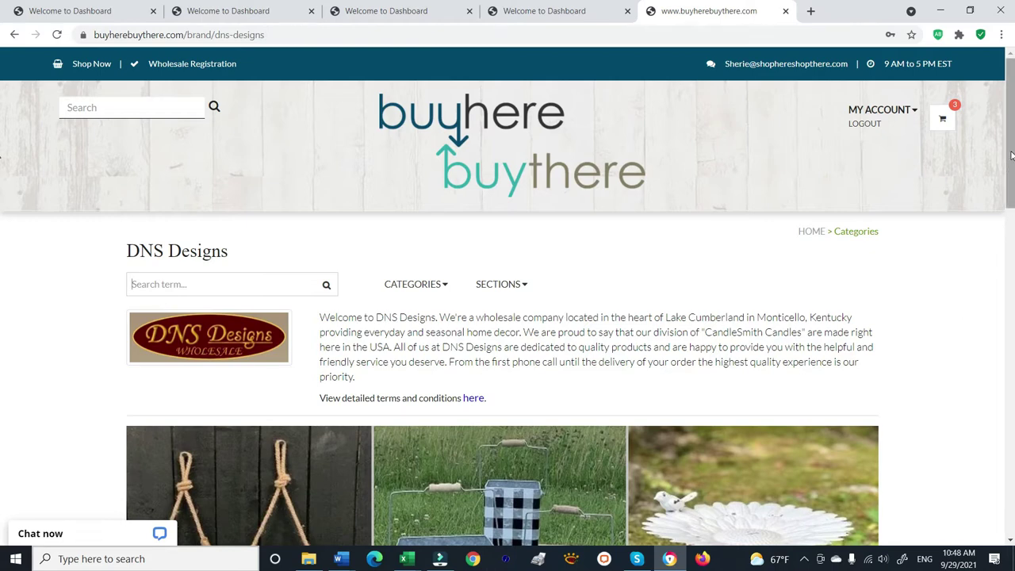
Step: Examine the featured categories and featured sections of DNS Designs
drag(1010, 154, 1011, 341)
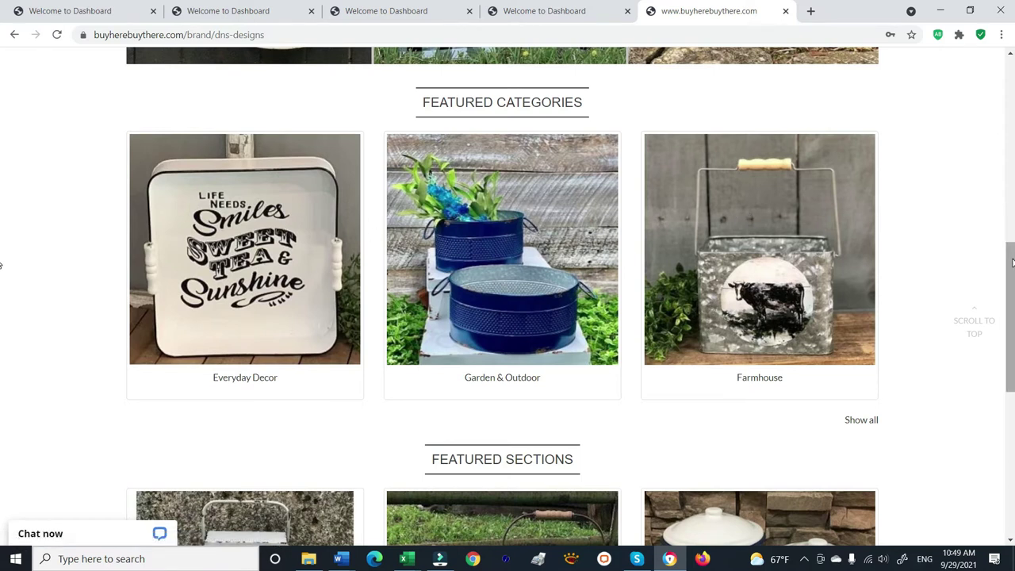
drag(1012, 262, 1012, 262)
drag(1010, 264, 1011, 297)
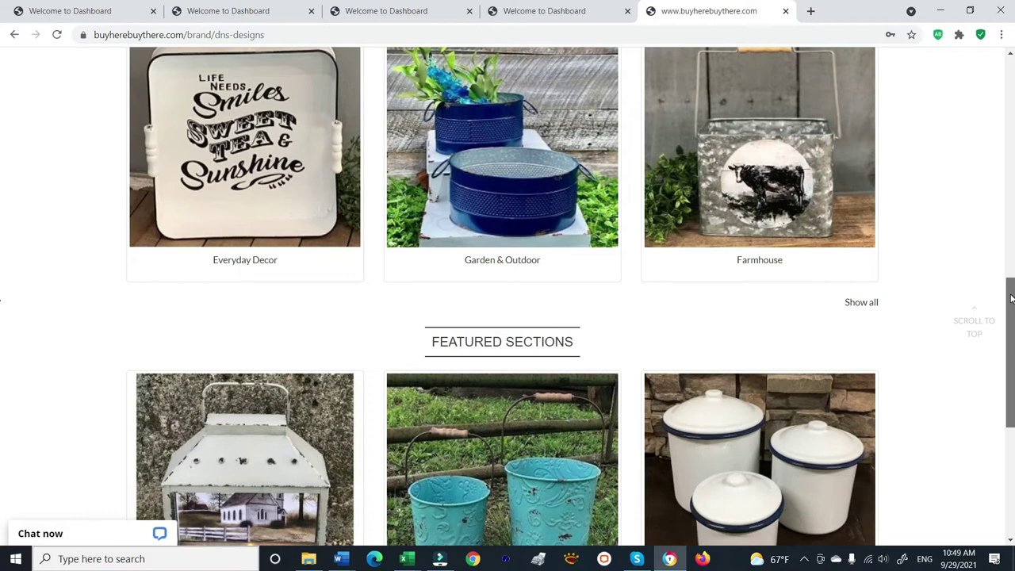
drag(1011, 297, 1012, 79)
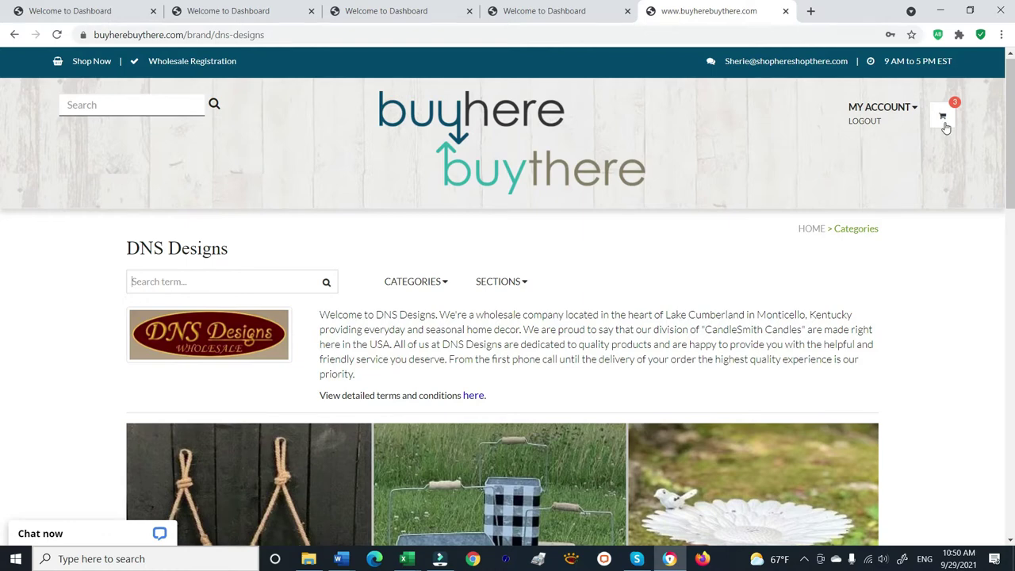
Step: Open the Everyday Decor category from the DNS Designs featured categories
scroll(914, 400, down, 10)
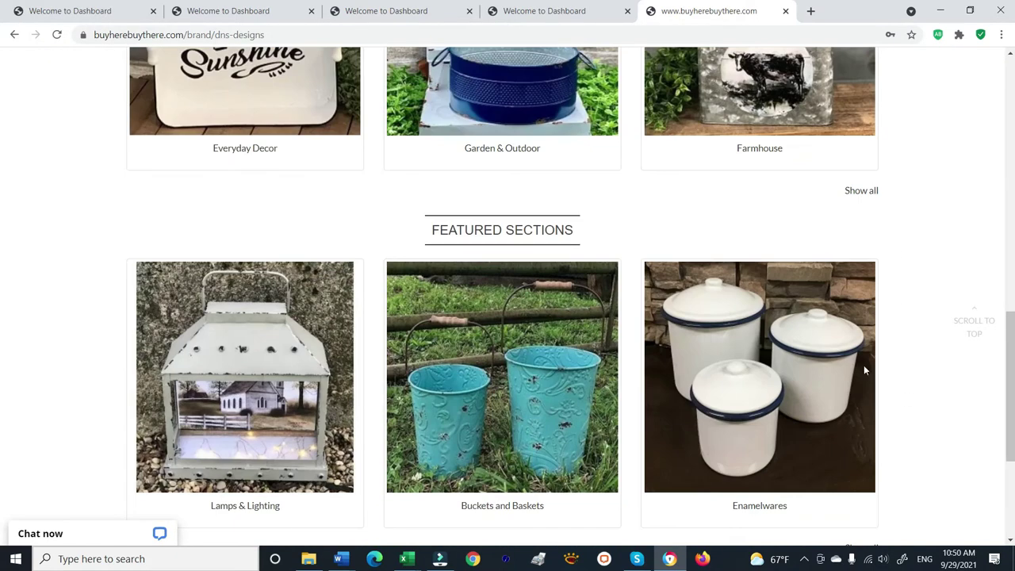
click(228, 96)
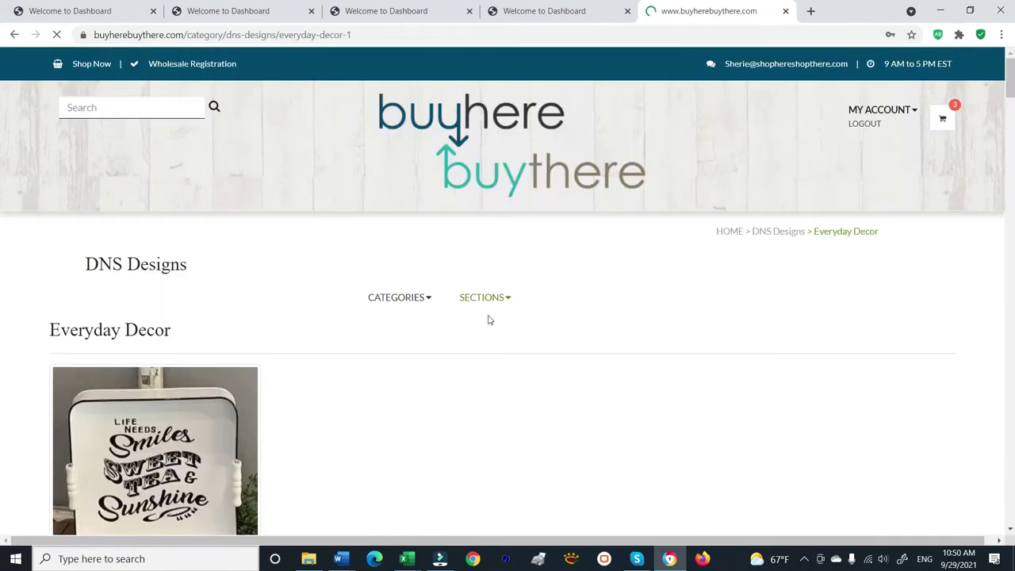
Step: Preview the American Home Canvas 6X10 and open its full product page to view the pricing and payment options
scroll(489, 320, down, 8)
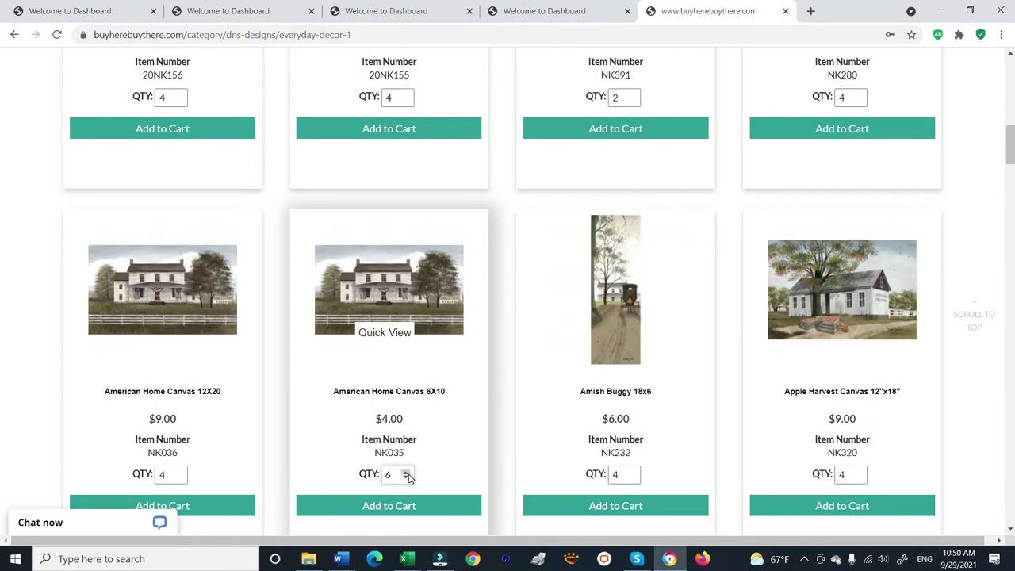
click(383, 333)
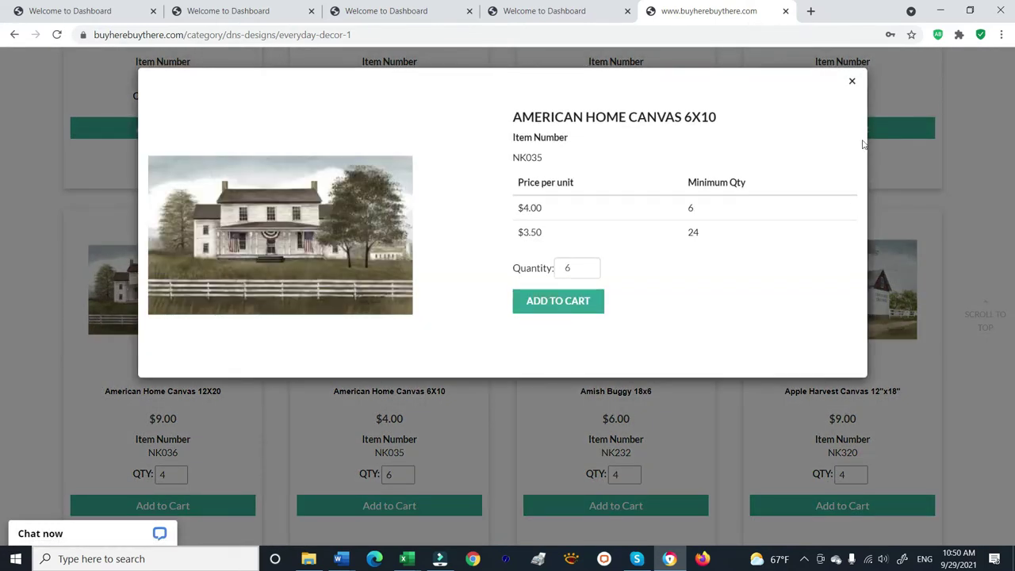
click(853, 83)
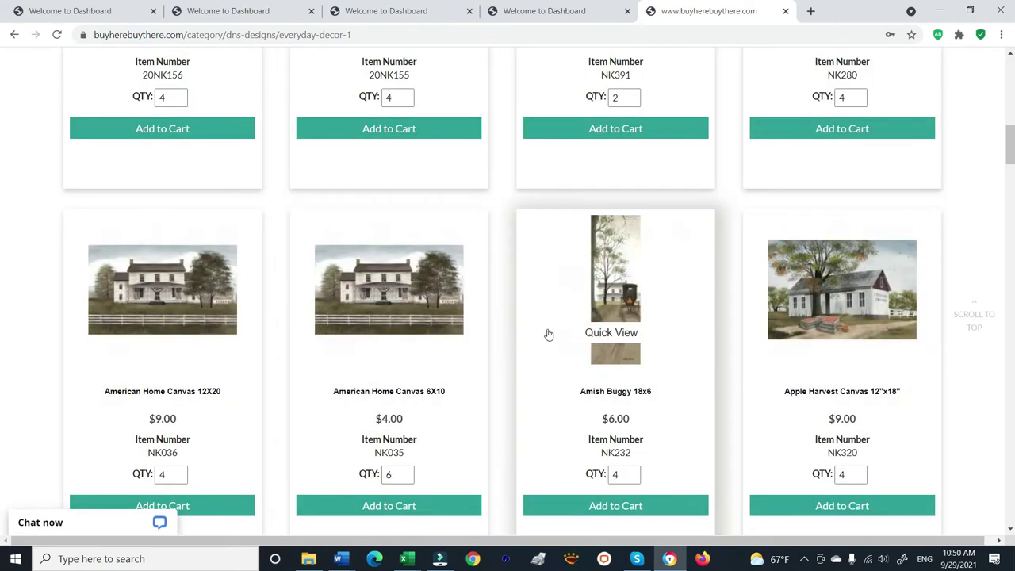
click(412, 300)
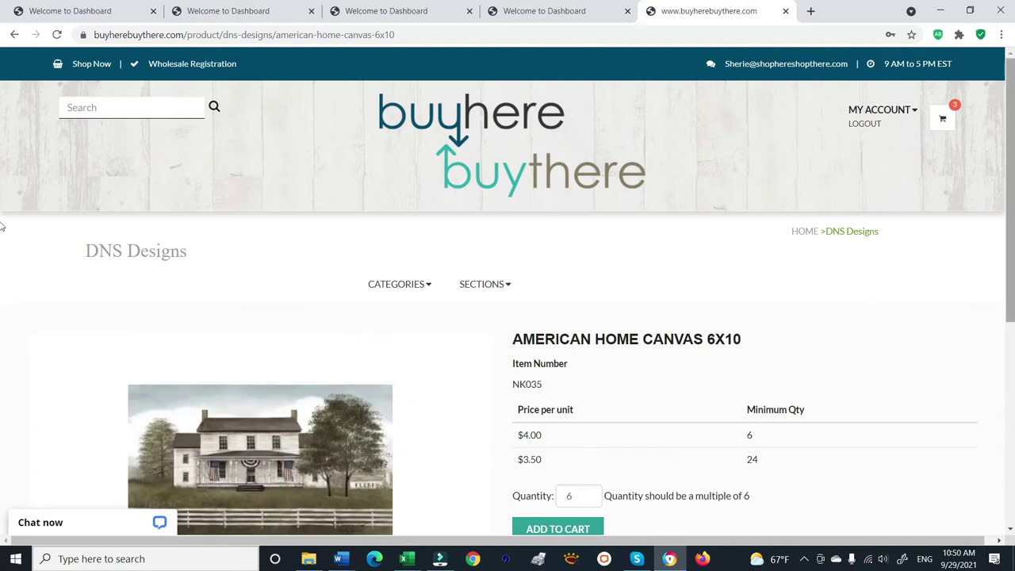
drag(1010, 115, 1010, 226)
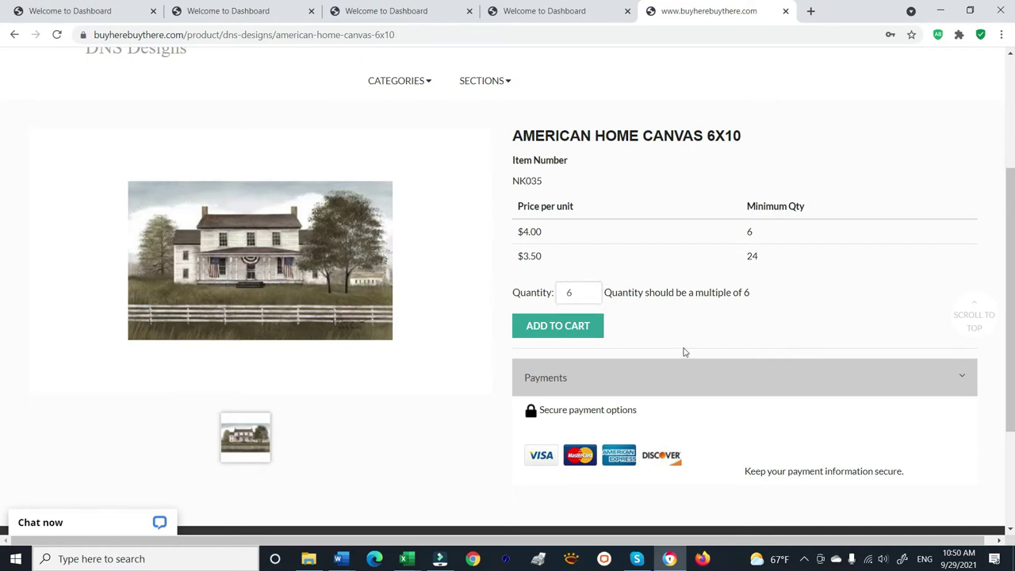
Step: Add 6 units of the American Home Canvas 6X10 to the cart and open the DNS Designs cart
click(559, 325)
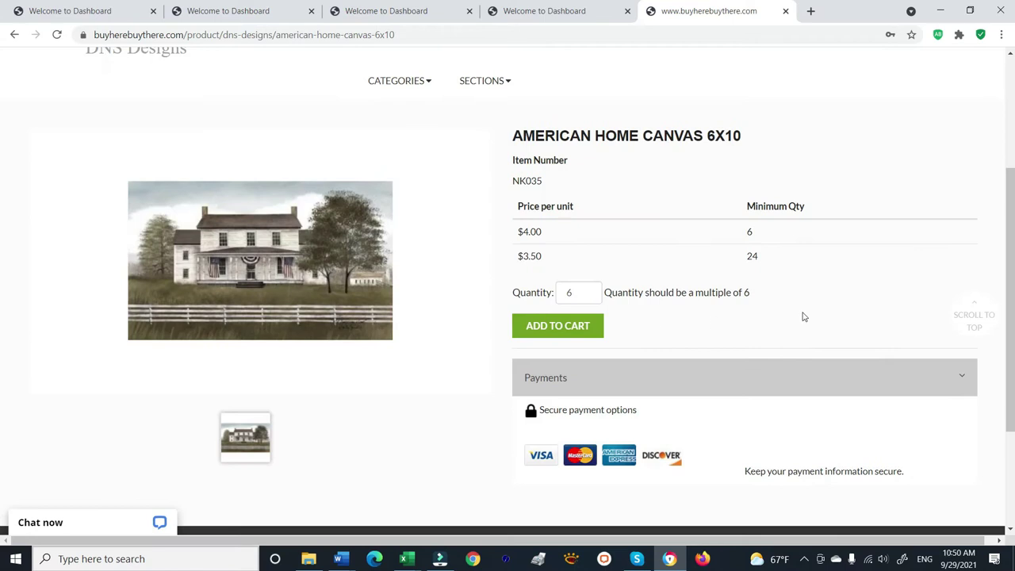
drag(1009, 235, 1005, 117)
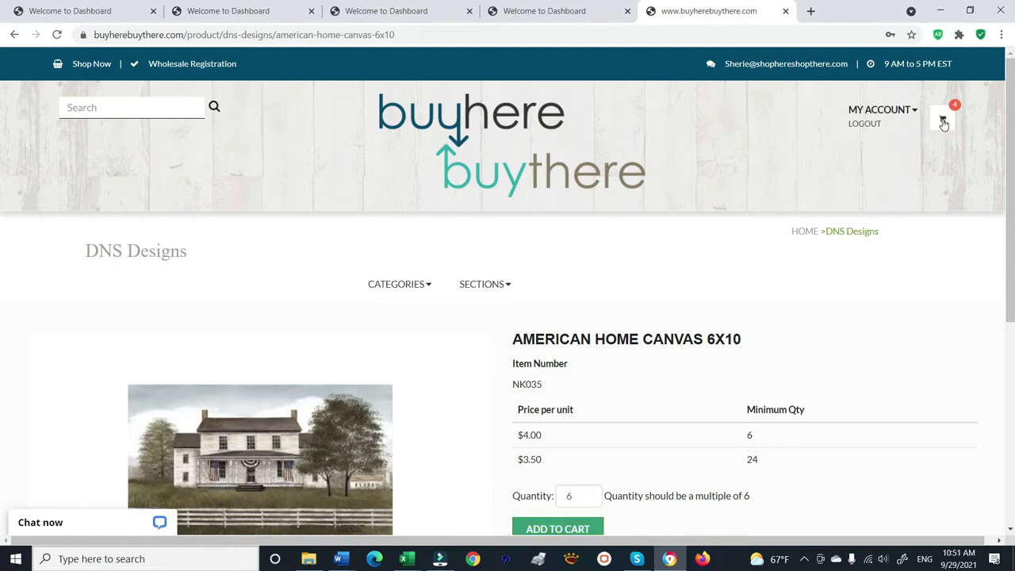
click(943, 124)
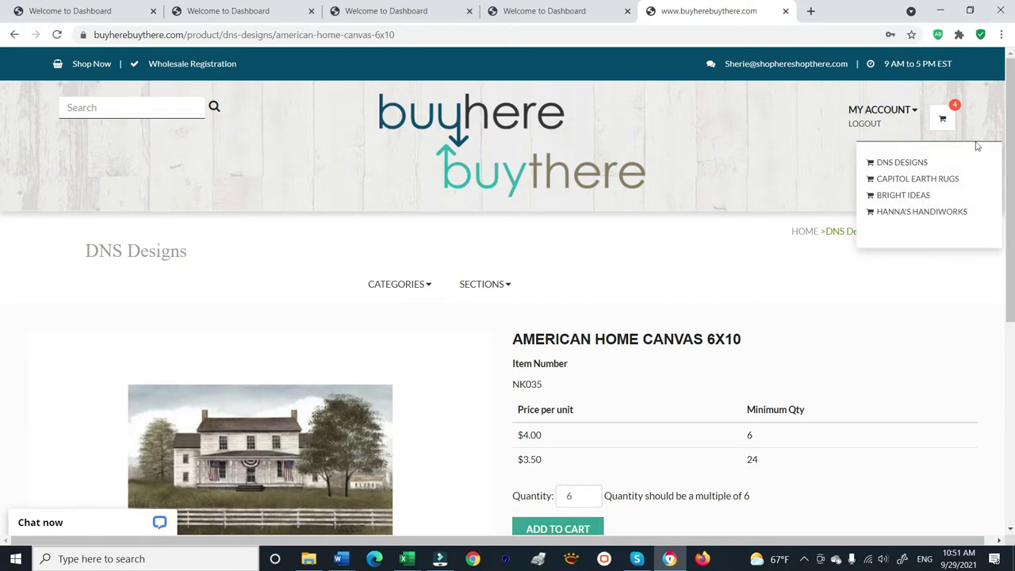
click(909, 164)
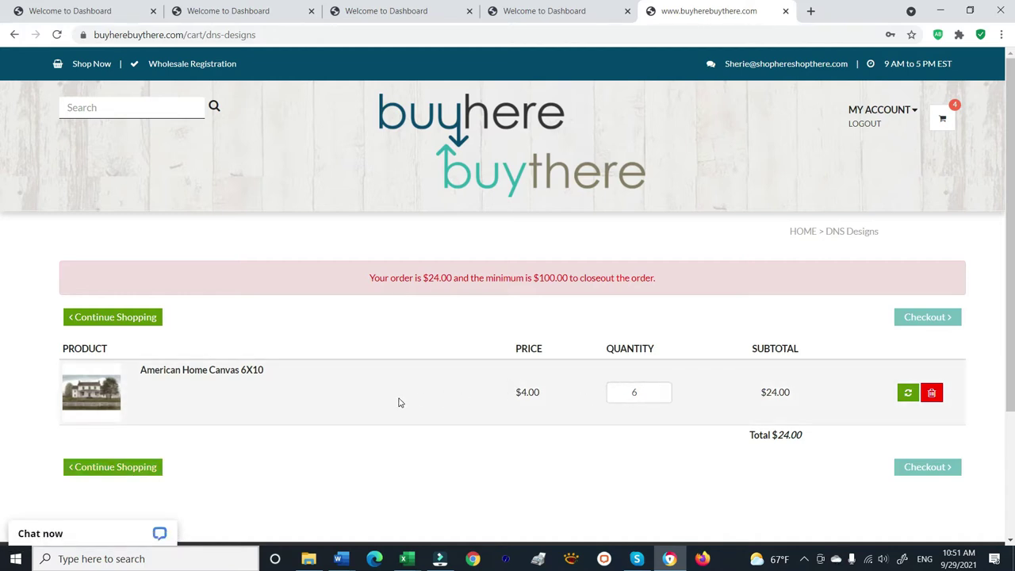
Step: Continue shopping in the DNS Designs Lamps & Lighting section and add 8 of the Black Lantern Sm 10" to the cart
click(112, 469)
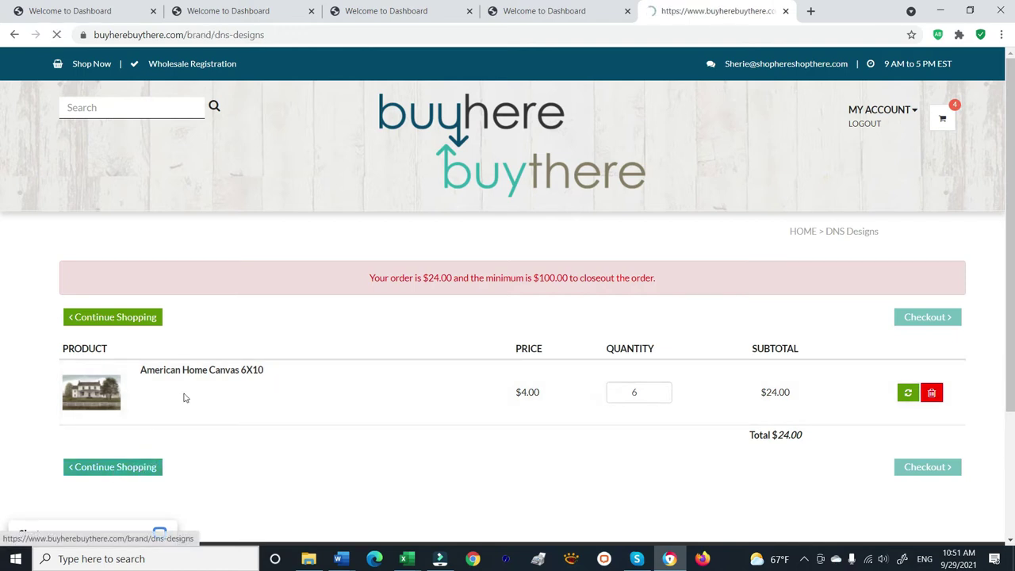
scroll(357, 381, down, 10)
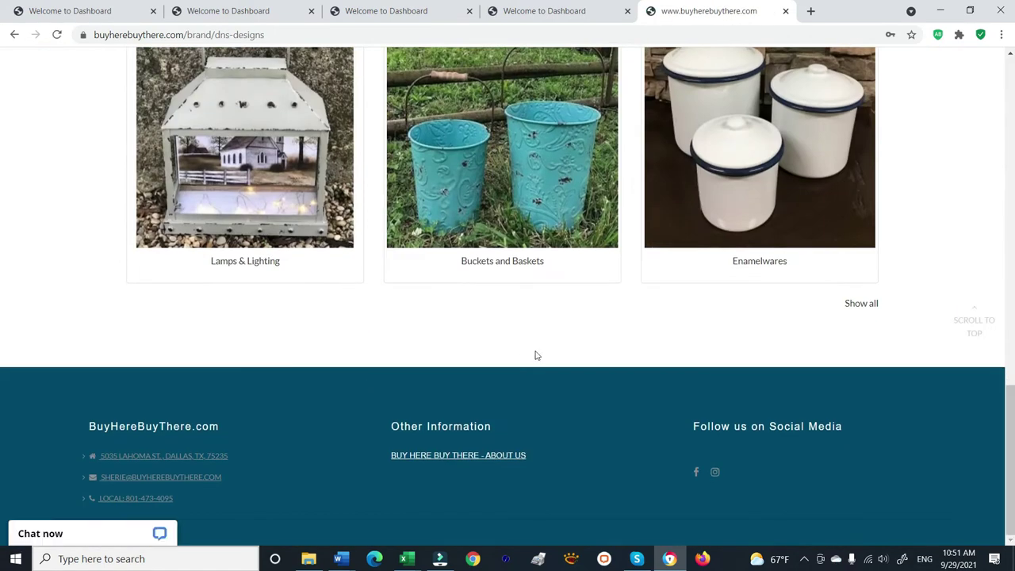
click(269, 138)
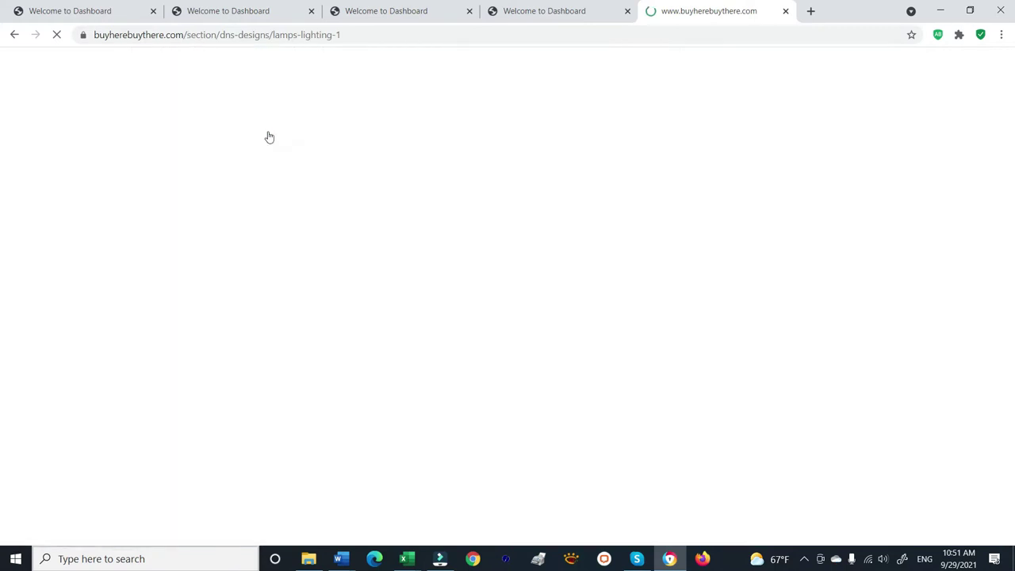
scroll(555, 312, down, 7)
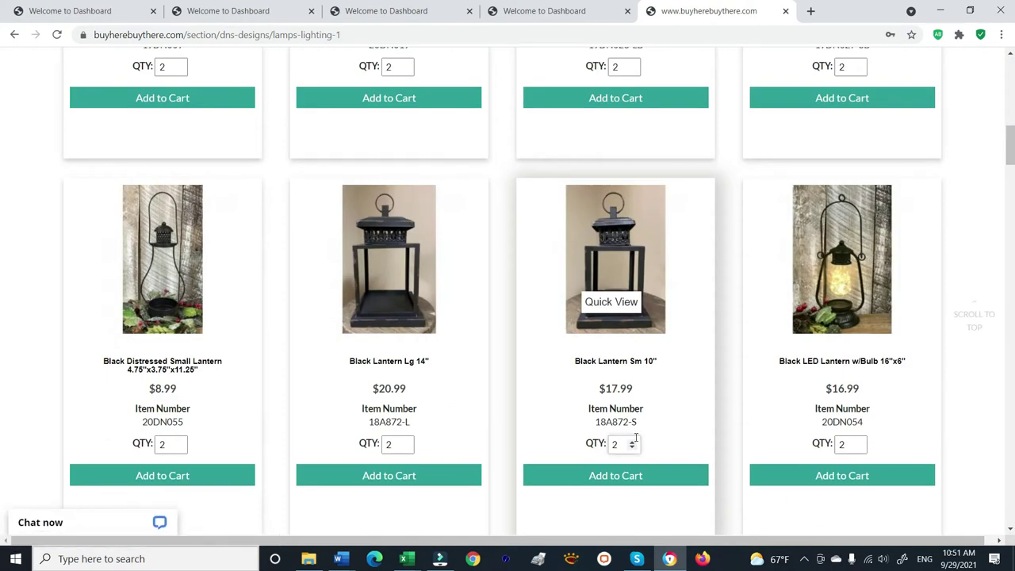
click(632, 441)
click(626, 475)
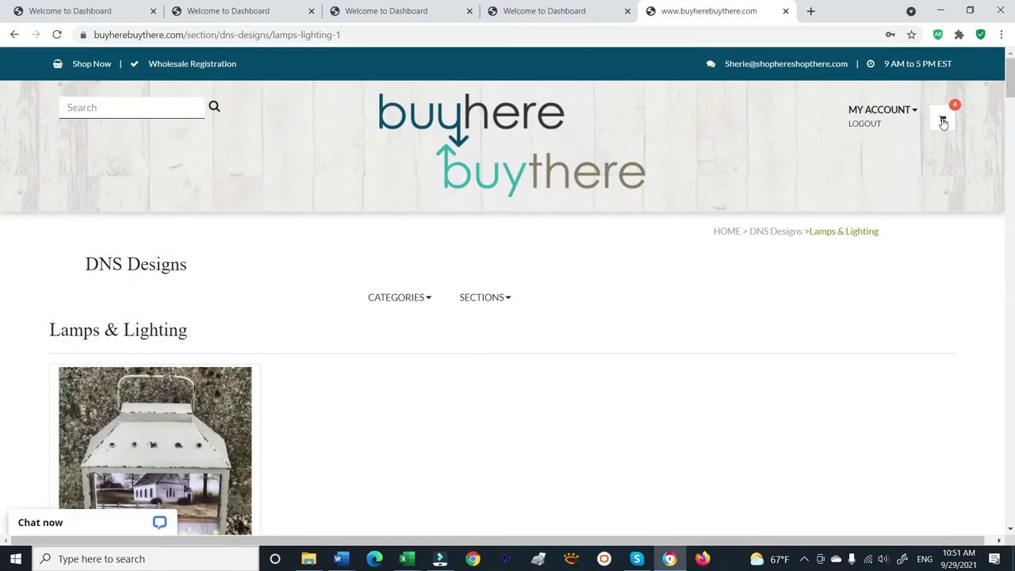
Step: Reopen the DNS Designs cart and proceed to its checkout
mouse_move(943, 122)
click(913, 163)
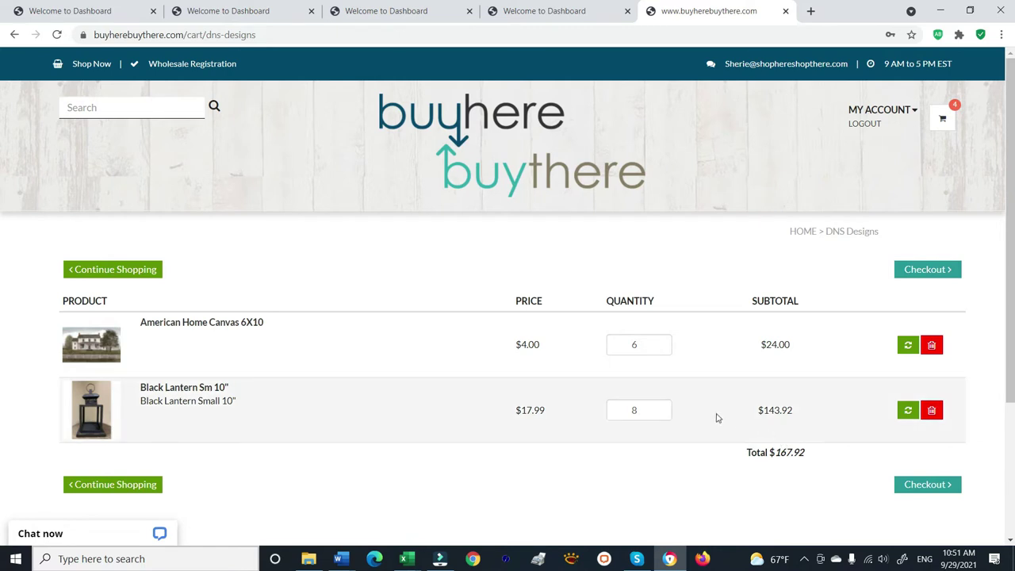
click(951, 271)
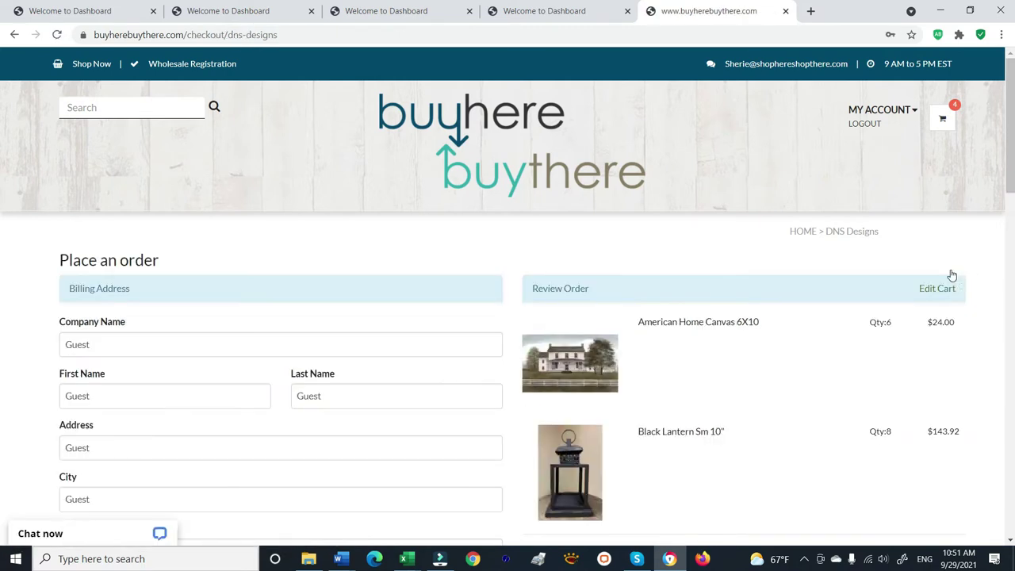
Step: Review the billing address, order summary, comments, shipping address and card payment fields of the DNS Designs checkout form
drag(1010, 151, 1008, 204)
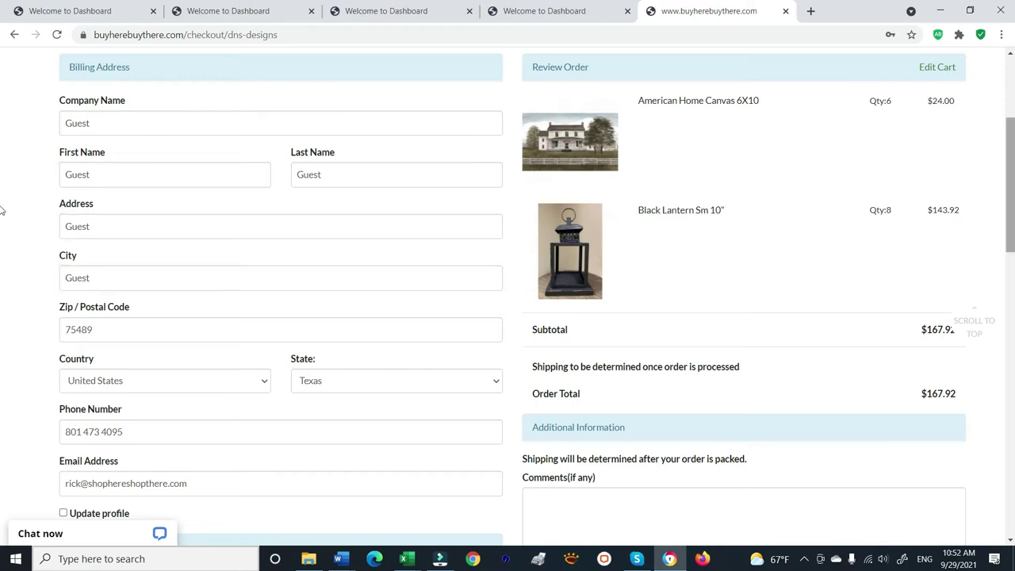
drag(1011, 175, 1011, 278)
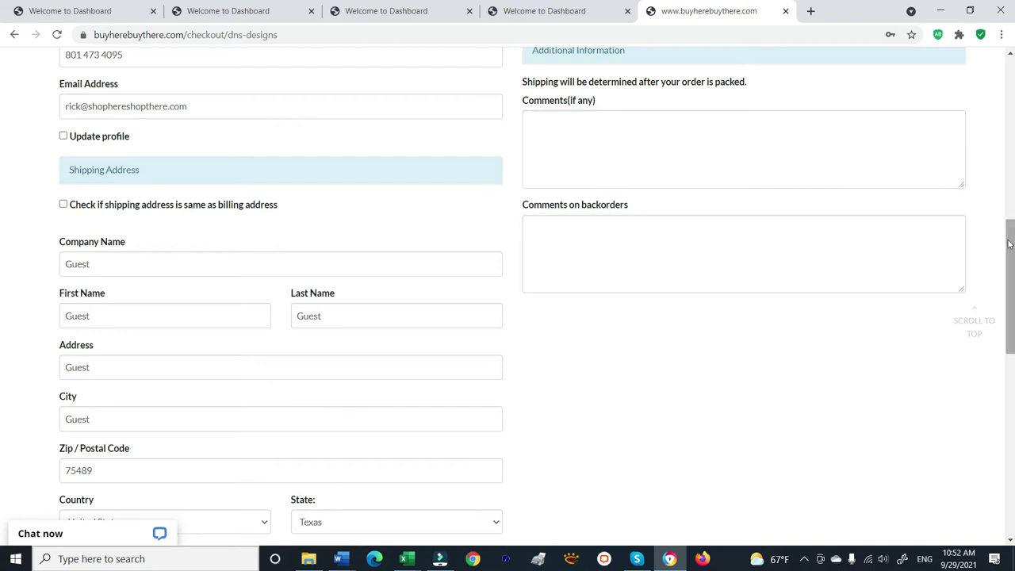
drag(1011, 260, 1010, 374)
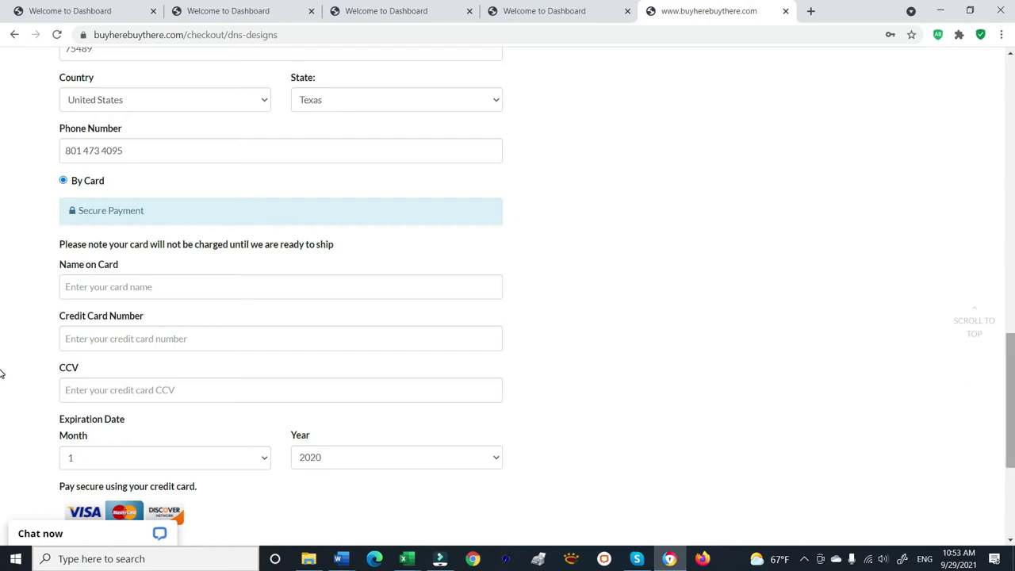
drag(1010, 389, 1010, 164)
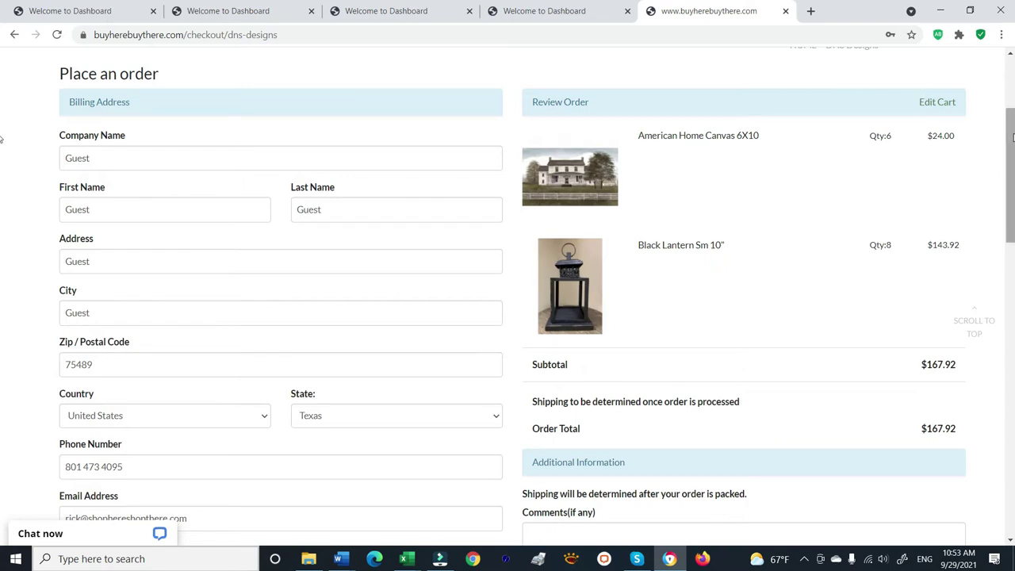
drag(1011, 148, 1010, 319)
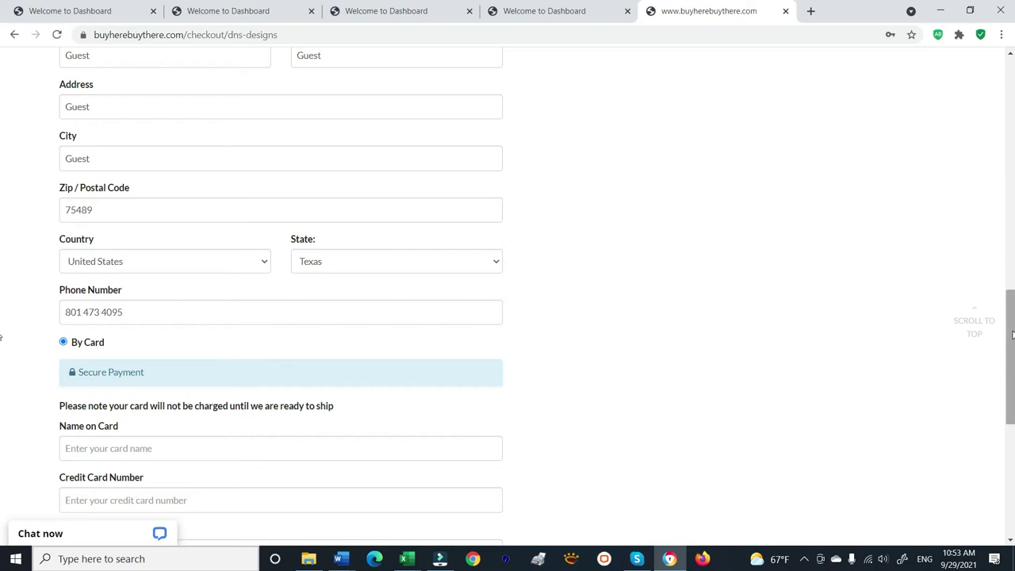
drag(1011, 336, 1010, 92)
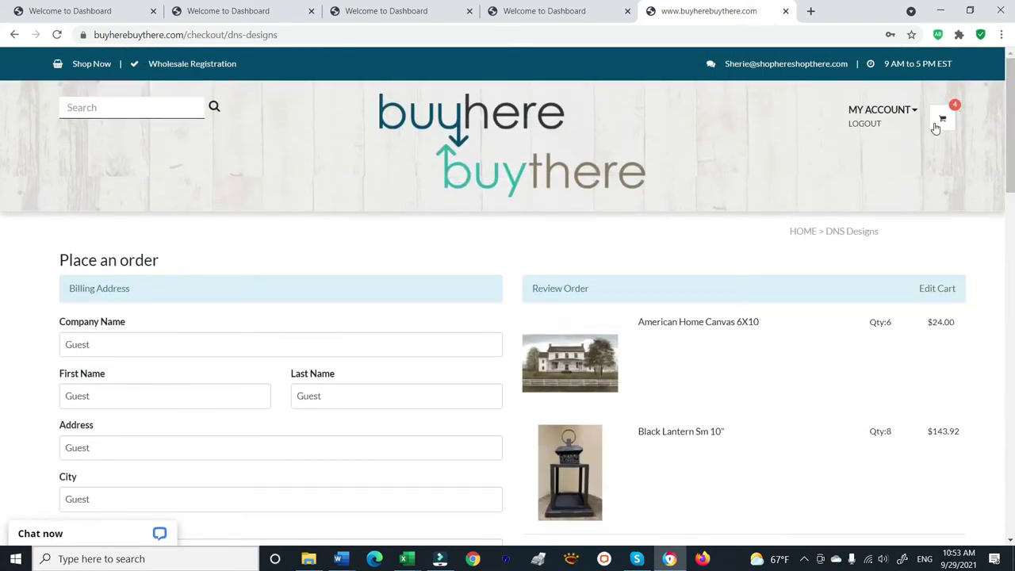
Step: Delete the CT-079 Cat Rug 14.5x19.5 from the Capitol Earth Rugs cart
click(937, 126)
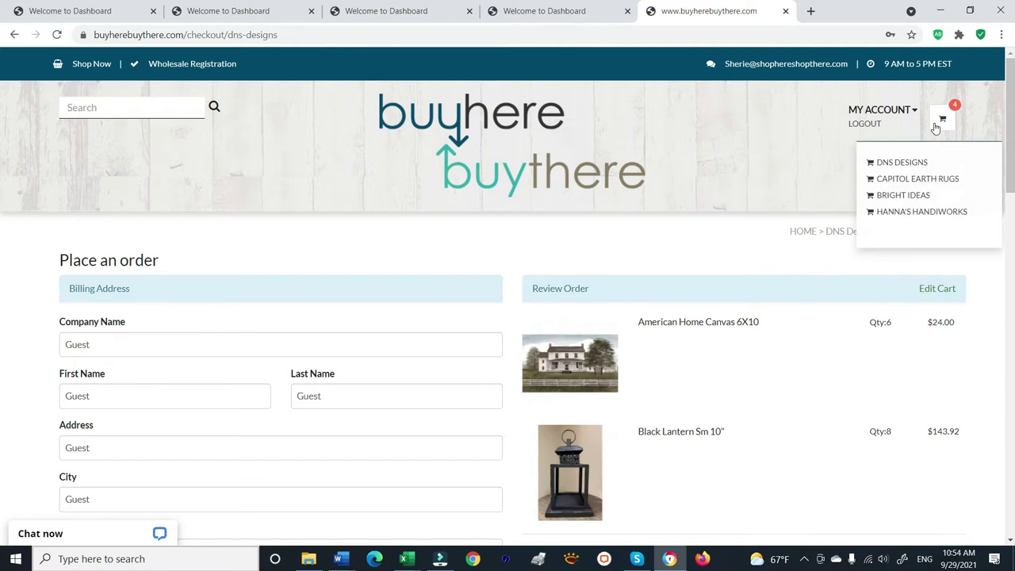
click(918, 180)
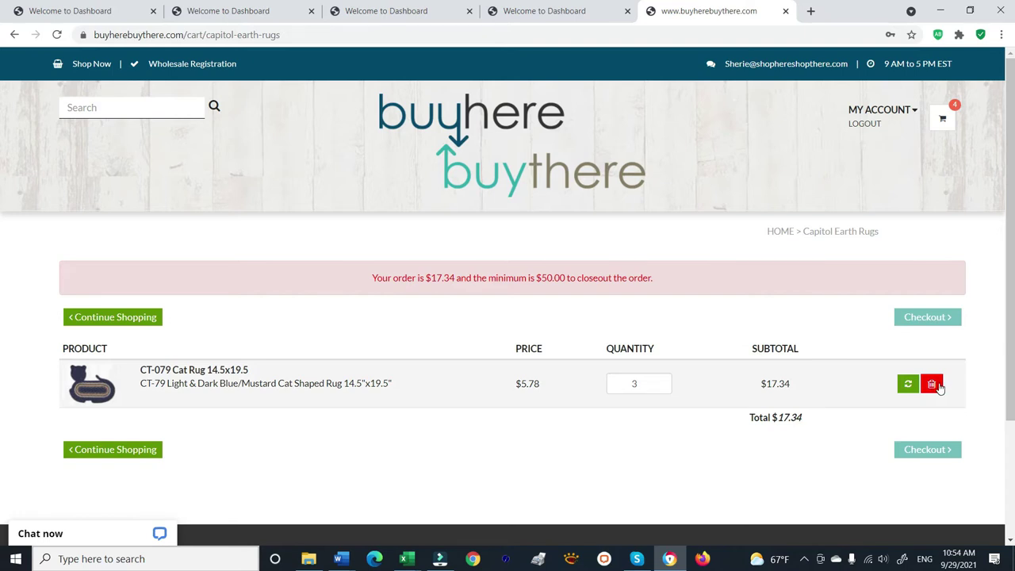
click(939, 386)
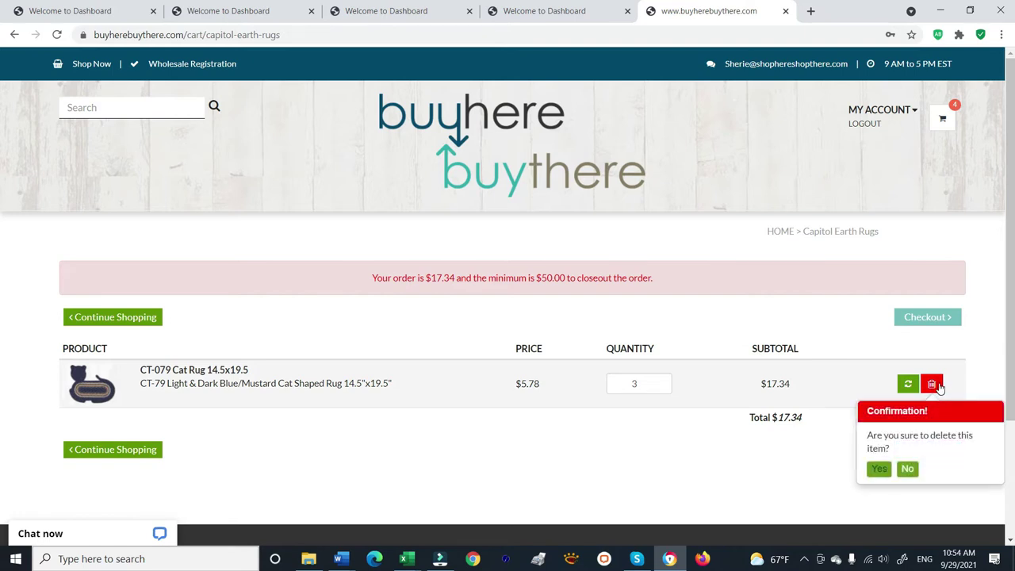
click(878, 469)
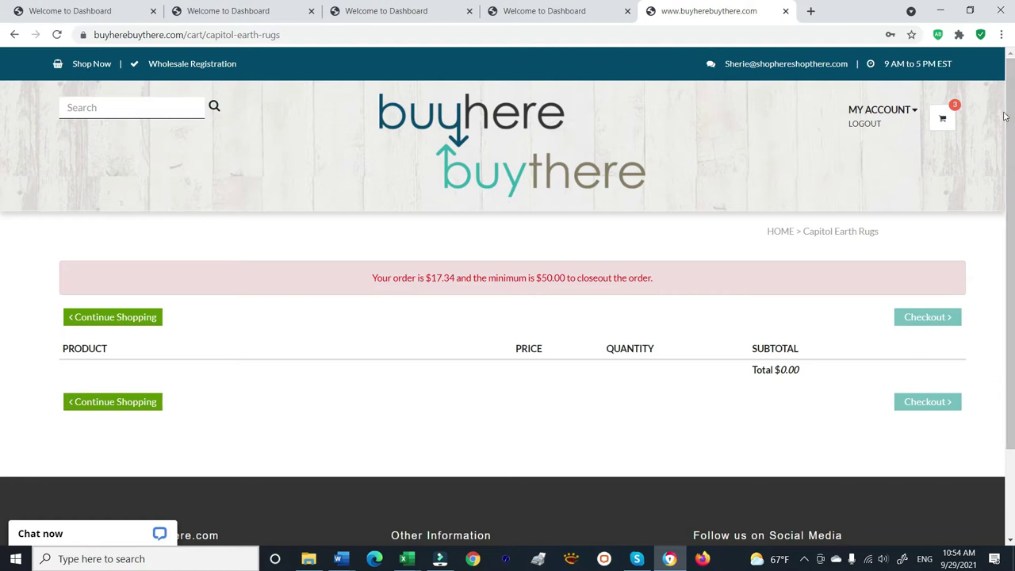
Step: Open the Bright Ideas cart and proceed to its checkout
click(945, 125)
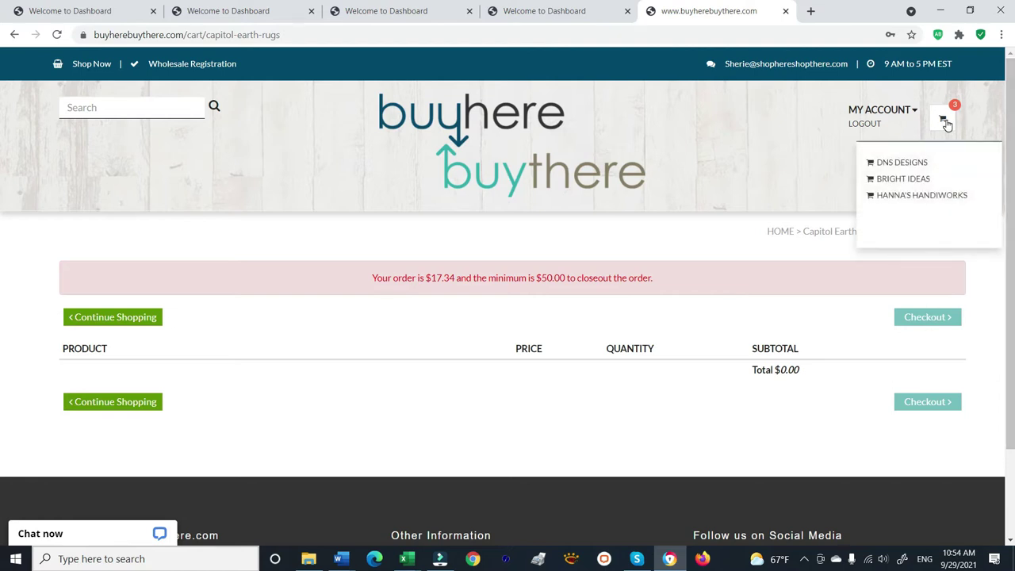
click(900, 181)
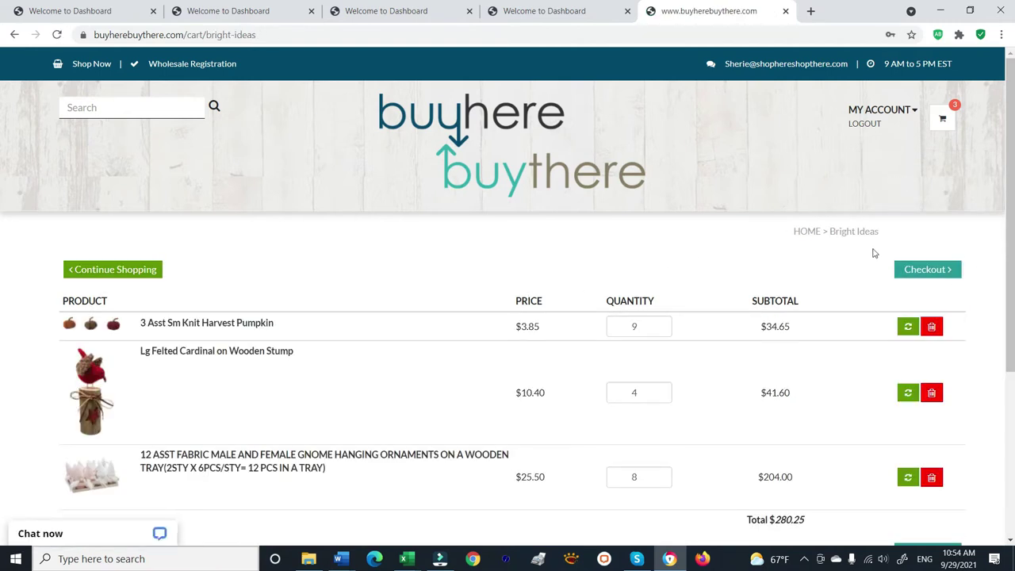
click(924, 271)
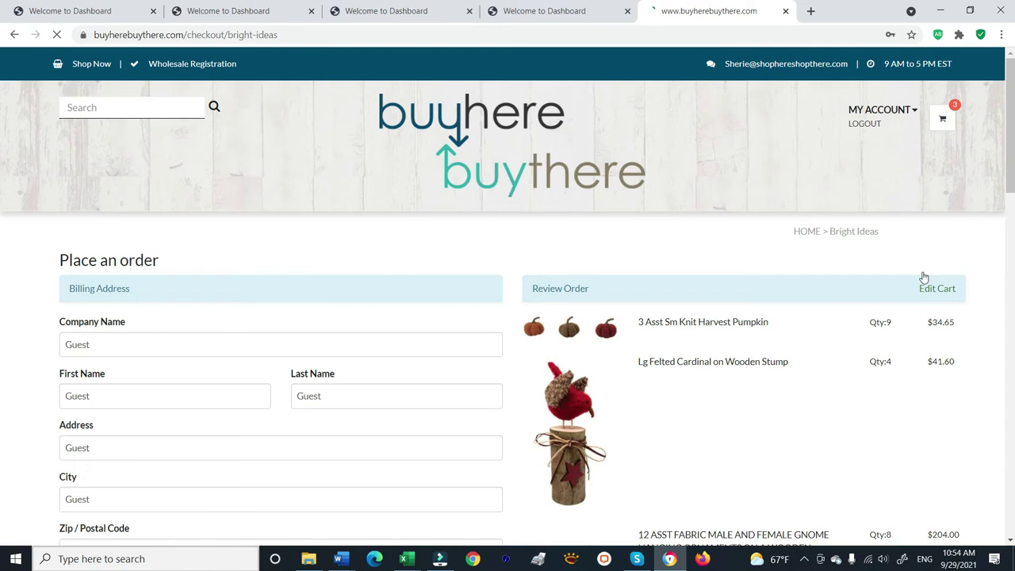
Step: Compare the By Card and On Account payment options in the Bright Ideas checkout form, ending on By Card
scroll(924, 278, down, 5)
scroll(923, 278, down, 5)
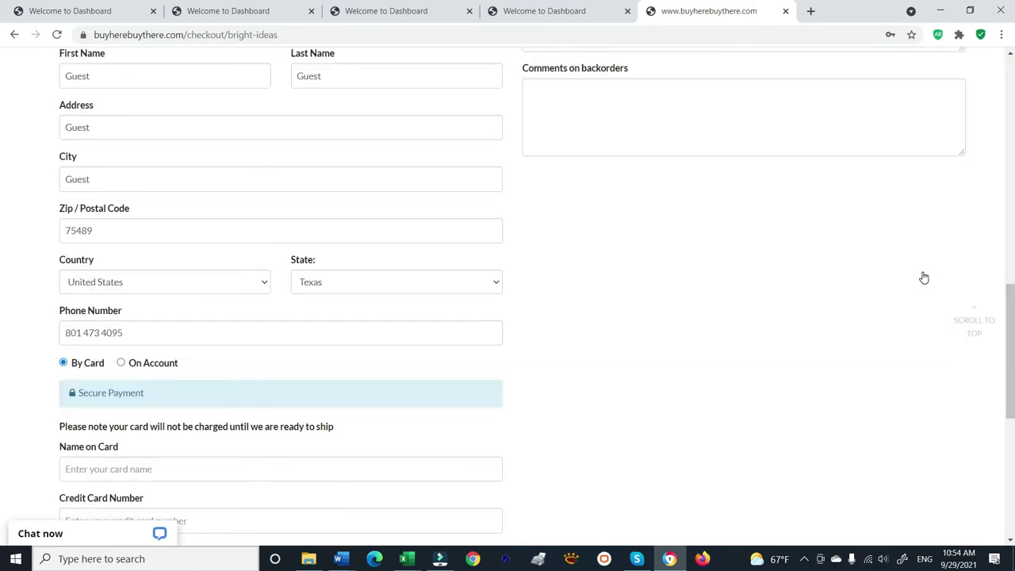
scroll(923, 278, down, 5)
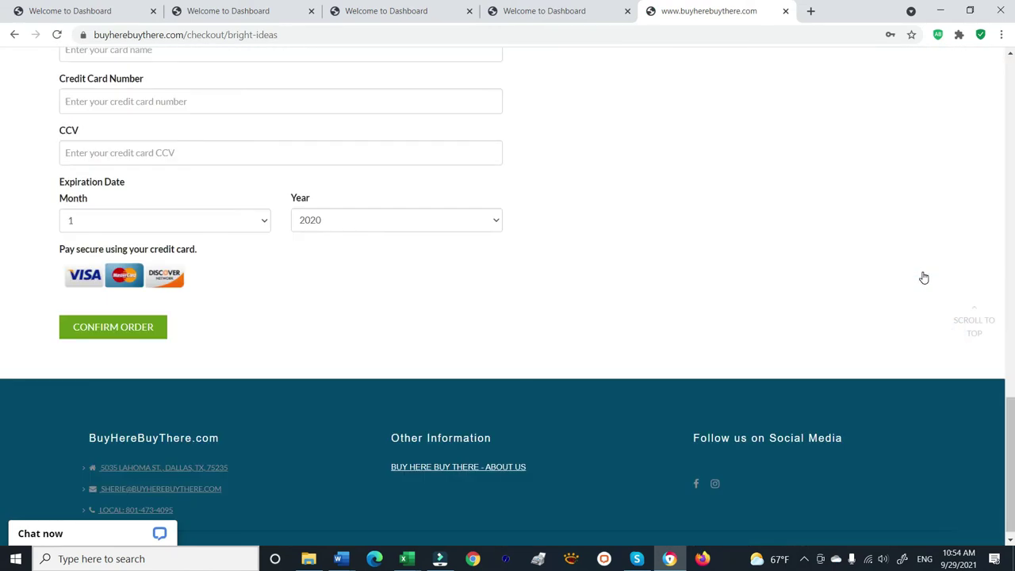
scroll(923, 278, up, 5)
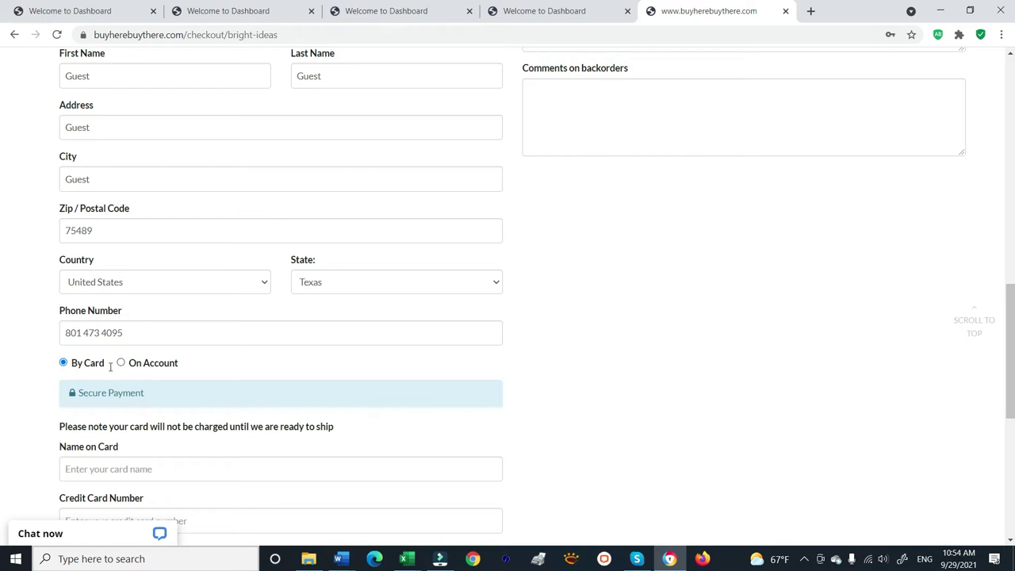
click(121, 362)
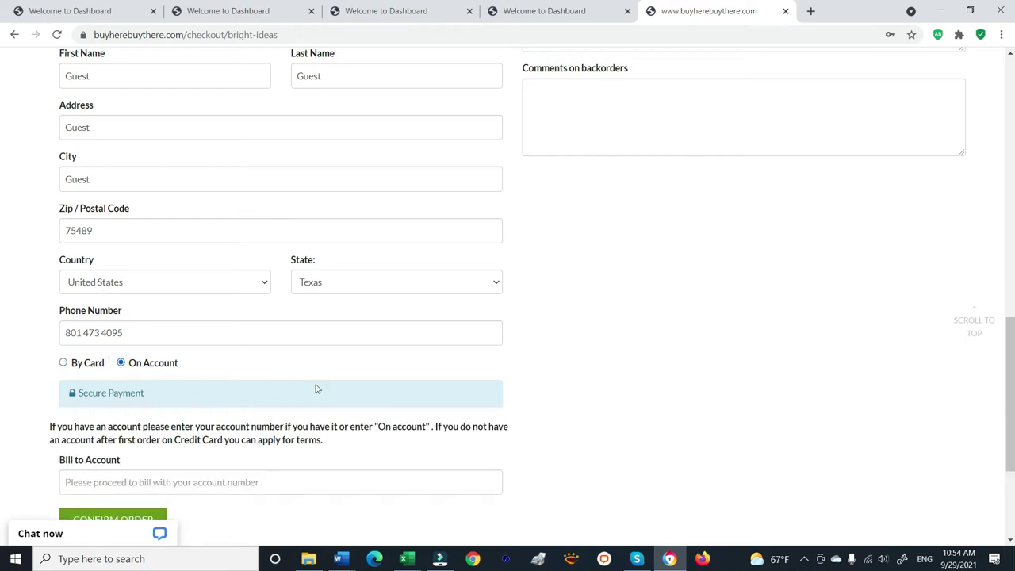
click(106, 484)
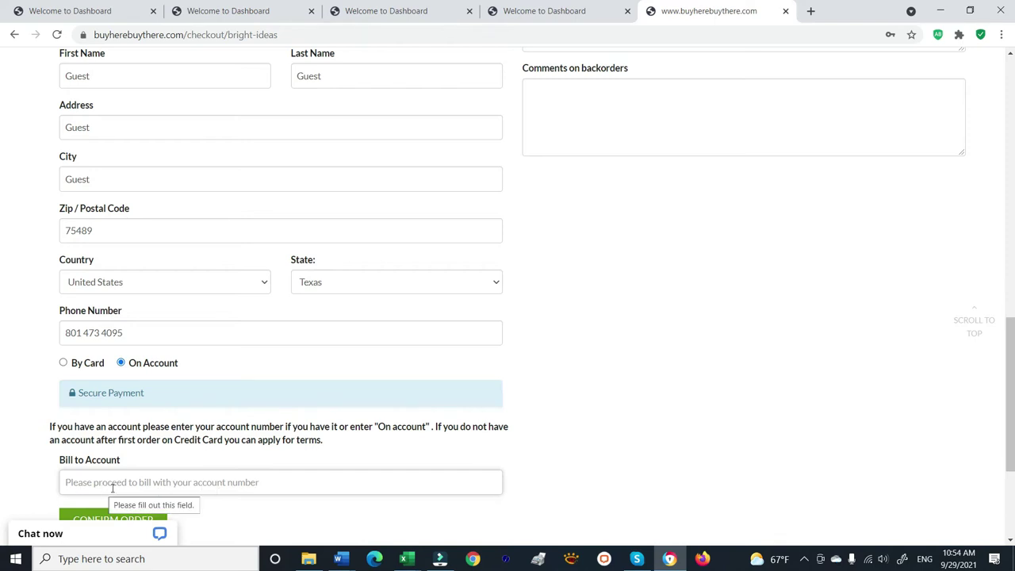
click(63, 363)
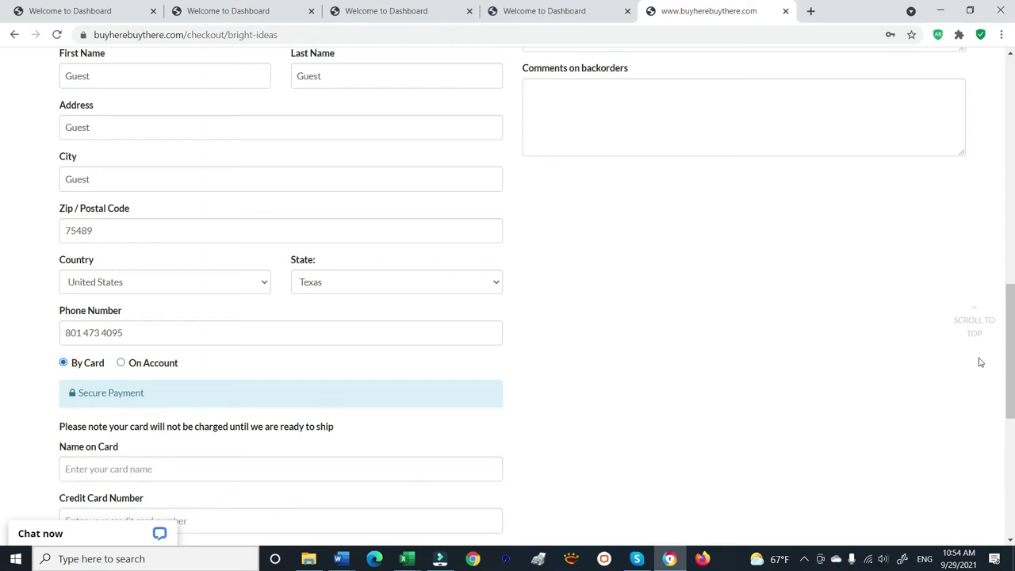
Step: Return to the BuyHereBuyThere home page and browse the Featured Wholesale Brands
drag(1011, 317, 1012, 85)
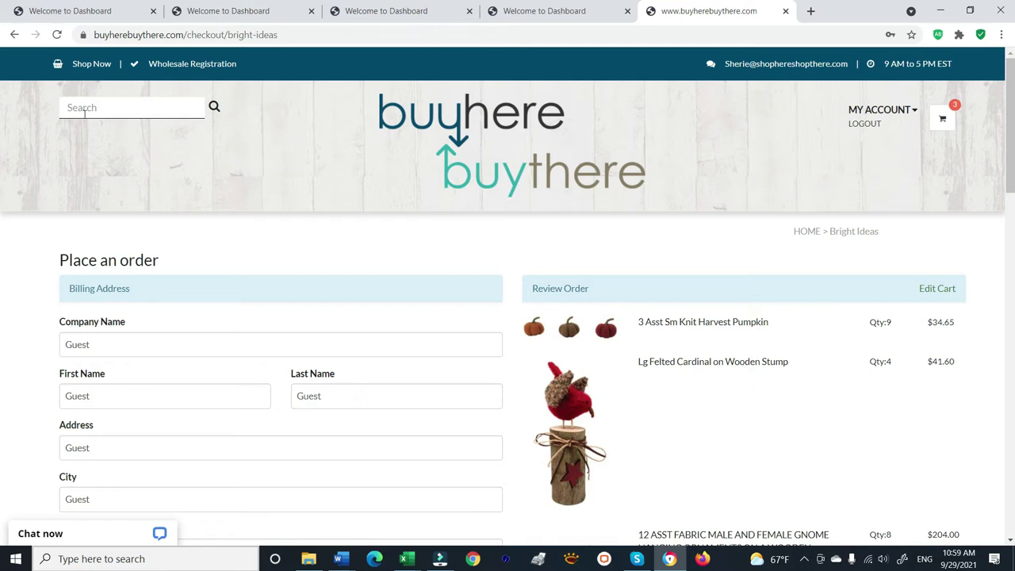
click(472, 117)
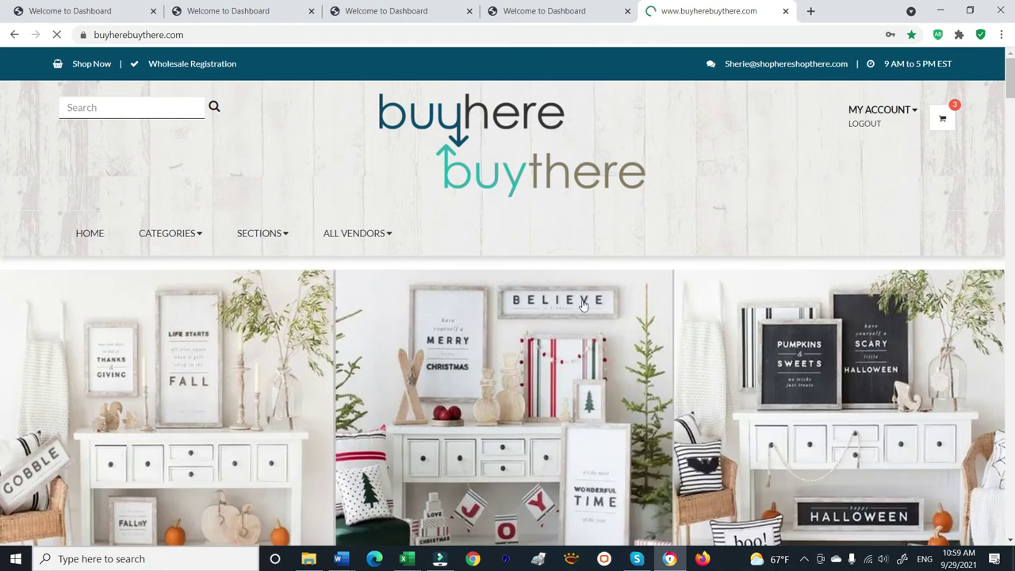
scroll(577, 356, down, 10)
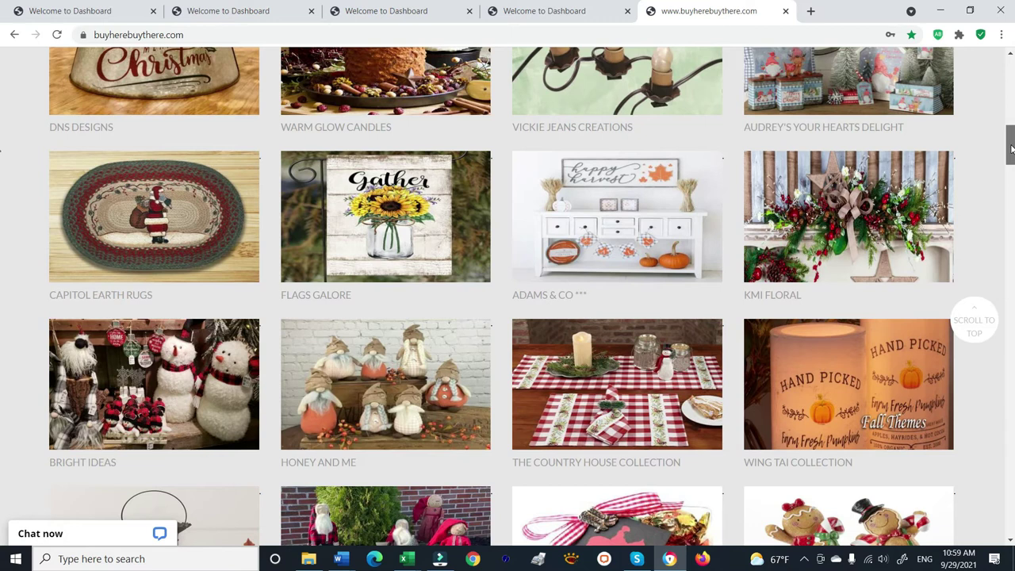
drag(1011, 148, 1011, 144)
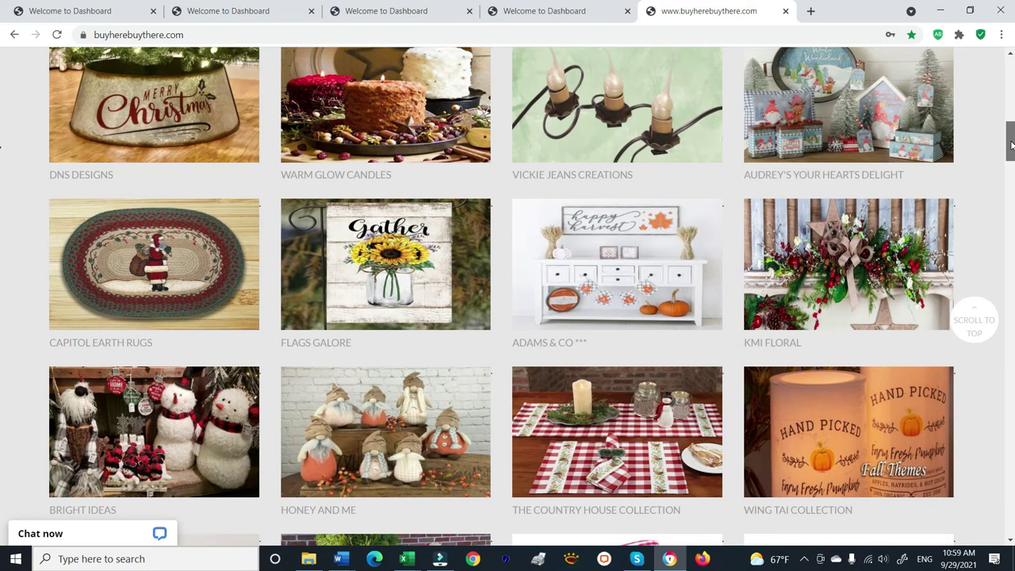
drag(1010, 143, 1011, 137)
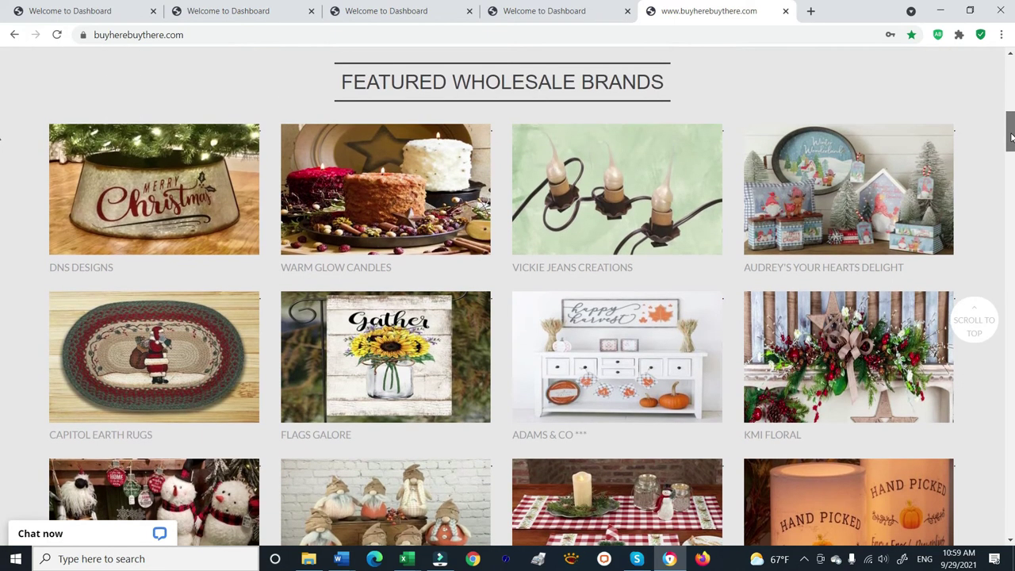
Step: Review the registered users list with its approval options, and the Manage Orders list in the admin dashboard
drag(1010, 137, 1011, 95)
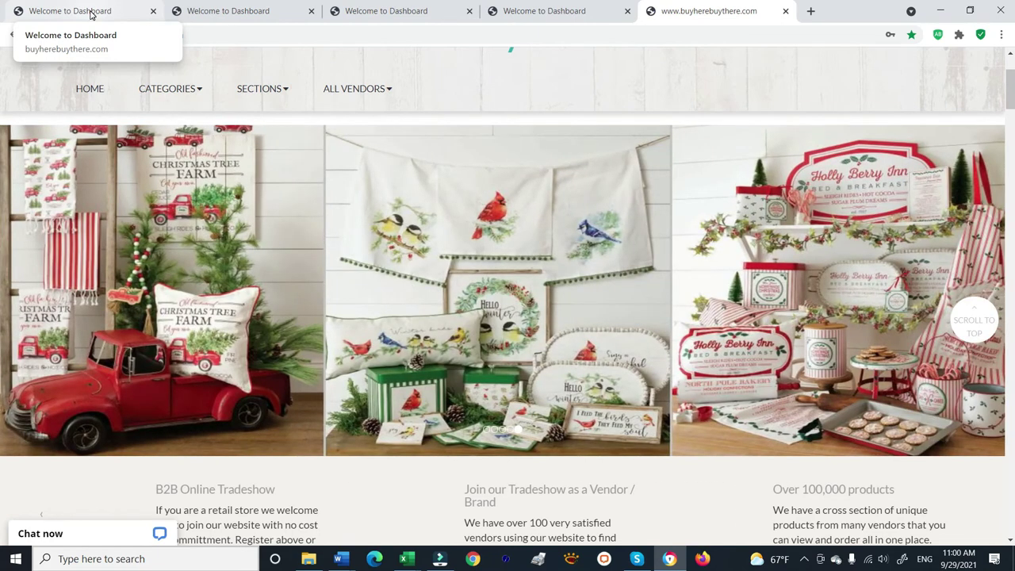
click(89, 13)
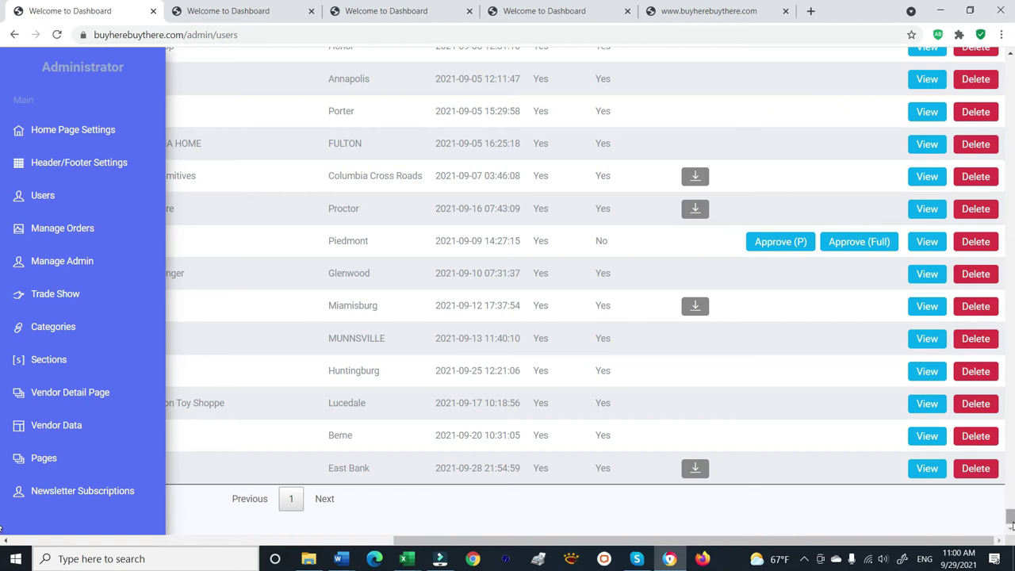
mouse_move(1010, 517)
mouse_down()
mouse_move(1009, 313)
mouse_move(1009, 498)
mouse_up()
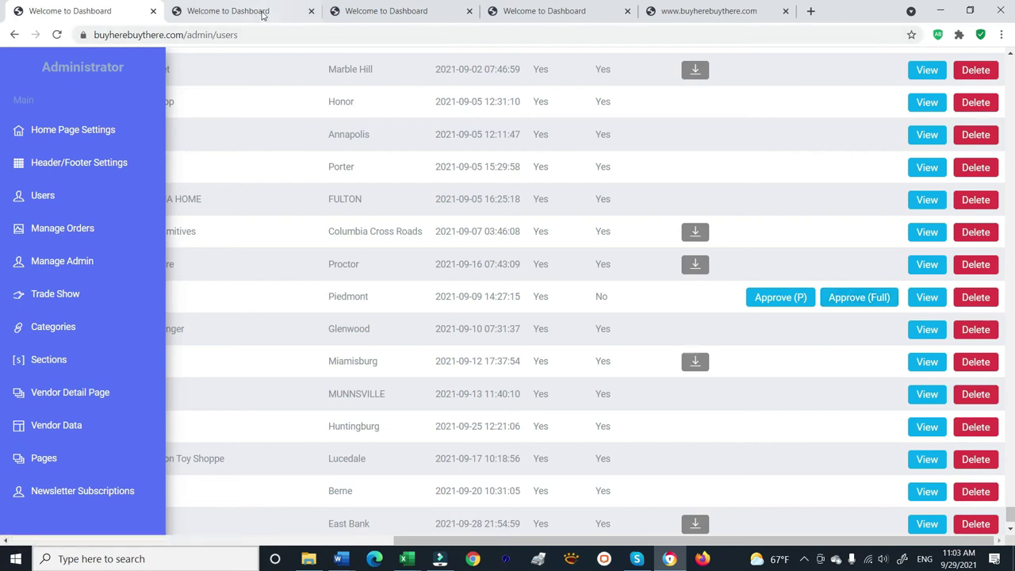
click(259, 13)
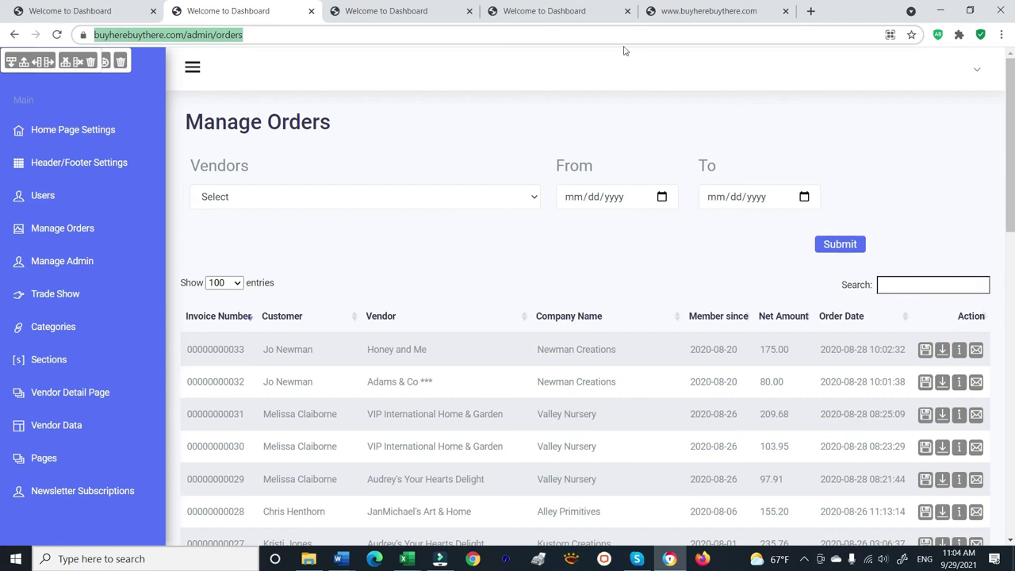
Step: Examine the Slides, Advertisements and Featured Sale and Closeouts sections of the Manage Home Page settings
click(412, 10)
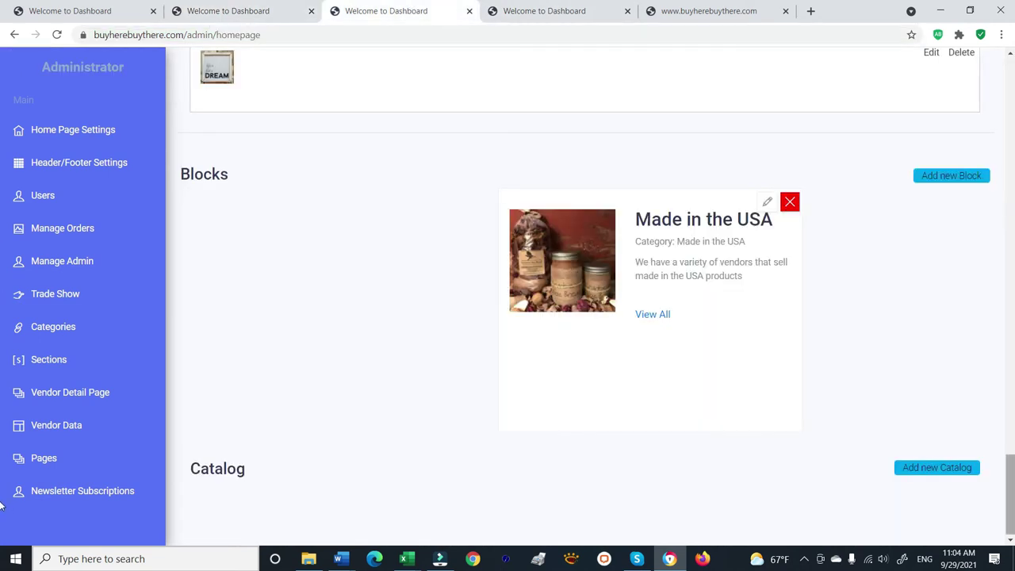
drag(1010, 499, 1002, 105)
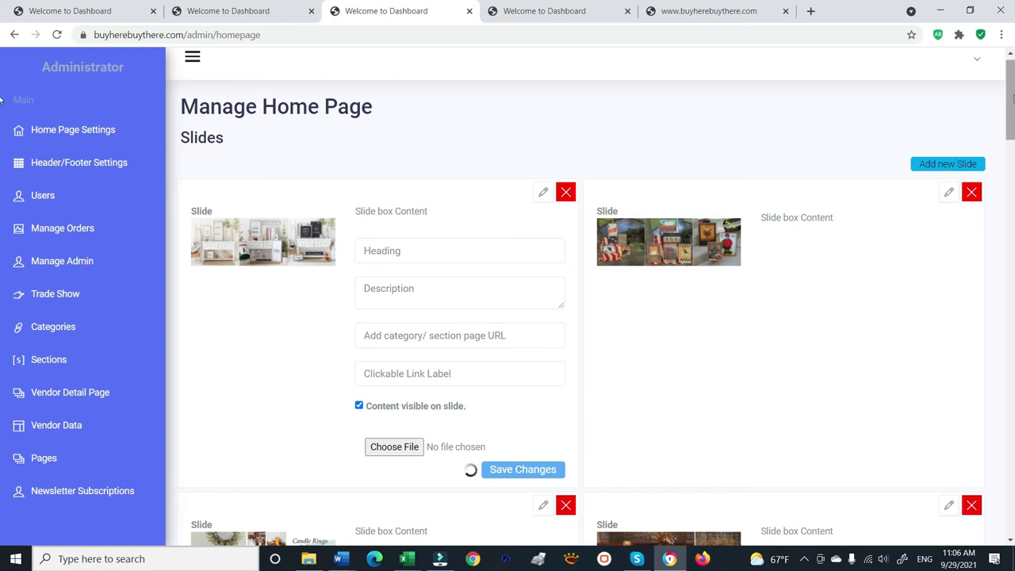
scroll(1011, 119, down, 4)
drag(1013, 145, 1013, 222)
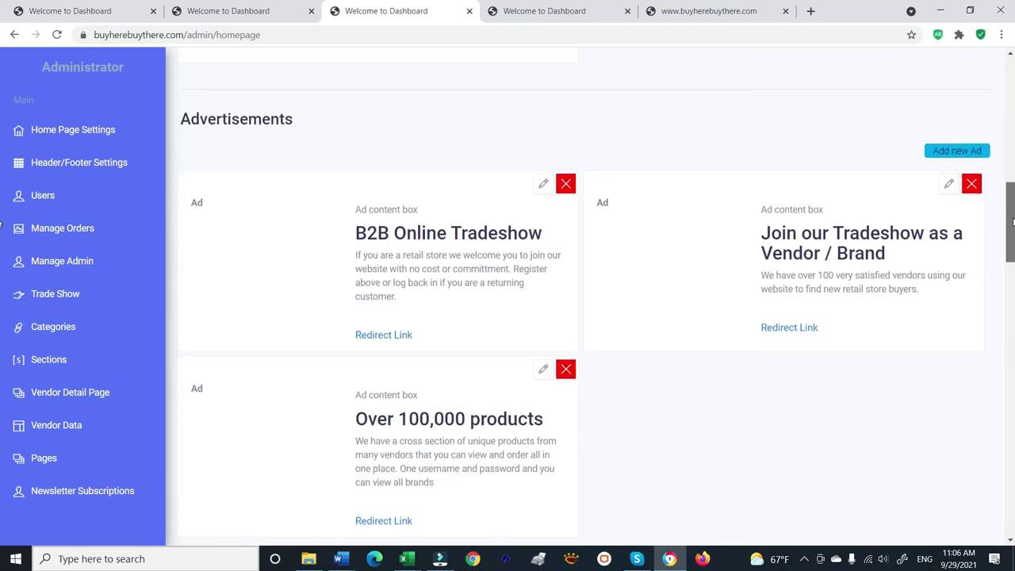
drag(1012, 222, 1012, 262)
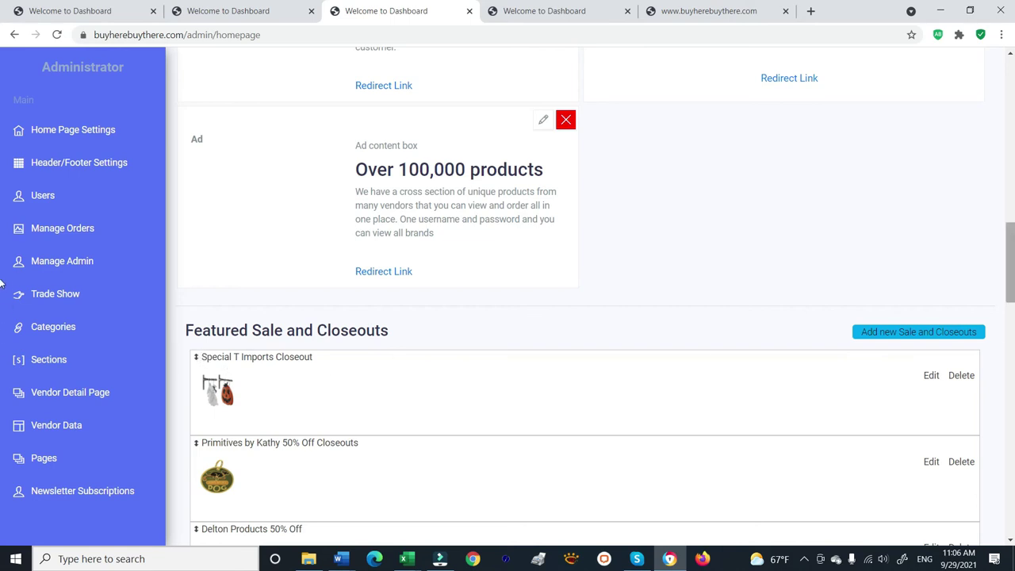
Step: Move Special T Imports Closeout below Primitives by Kathy 50% Off Closeouts in Featured Sale and Closeouts
click(1009, 244)
drag(1010, 244, 1009, 248)
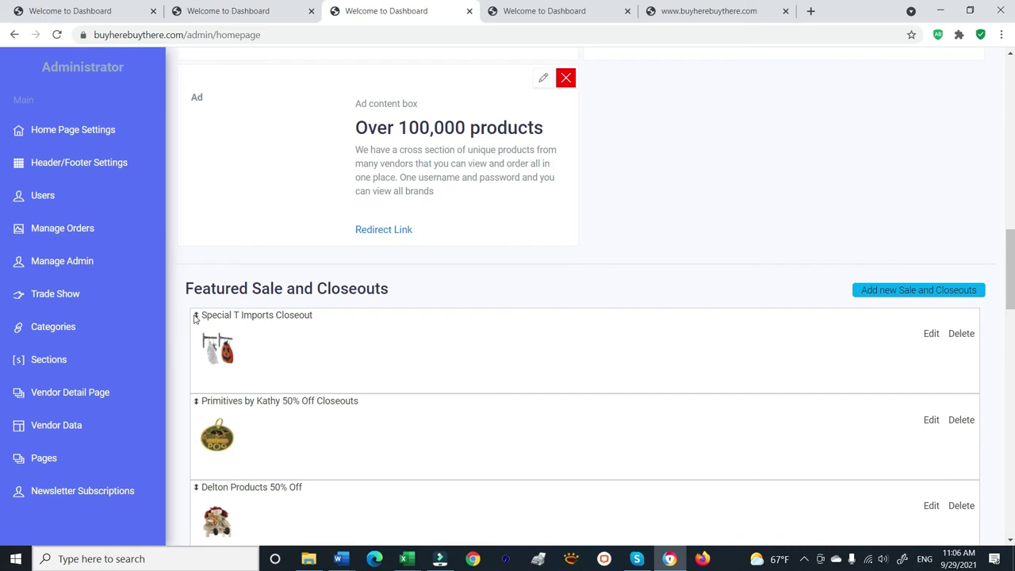
drag(197, 317, 195, 404)
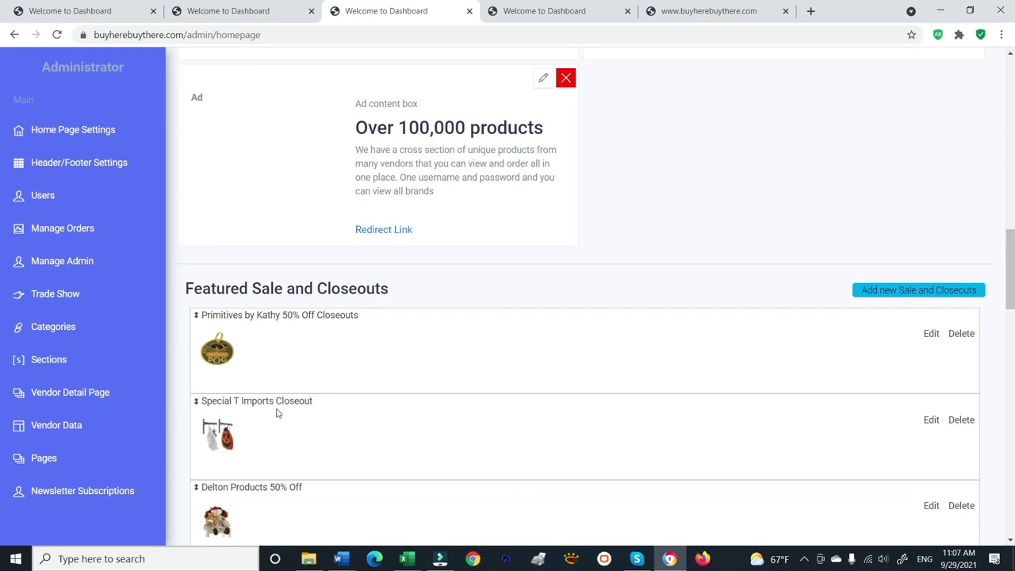
Step: Reorder the closeouts so A Cheerful Giver Closeouts follows Primitives by Kathy and Special T Imports Closeout follows Carson Home Accents 50%
drag(1010, 230, 1009, 309)
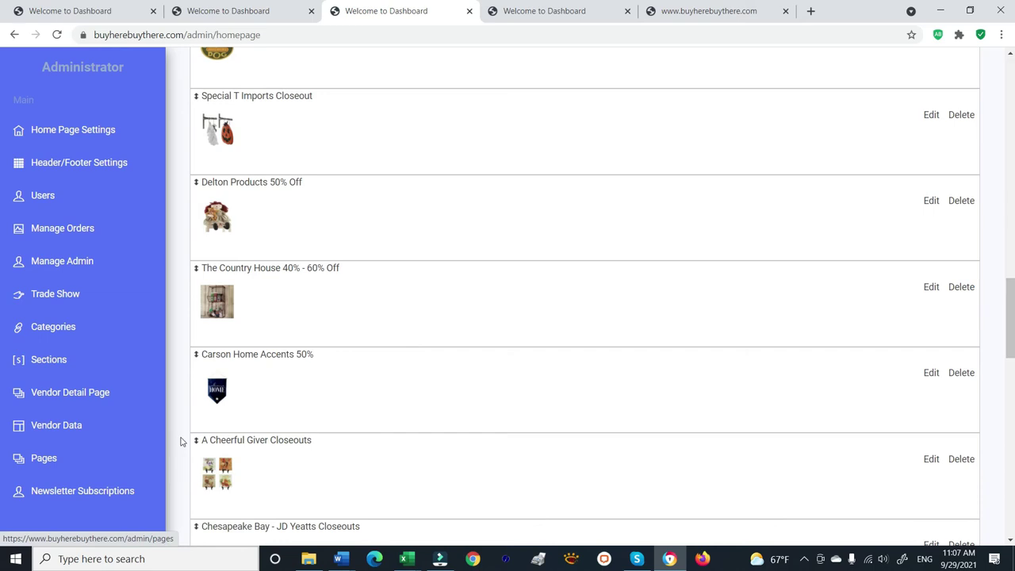
drag(196, 442, 197, 97)
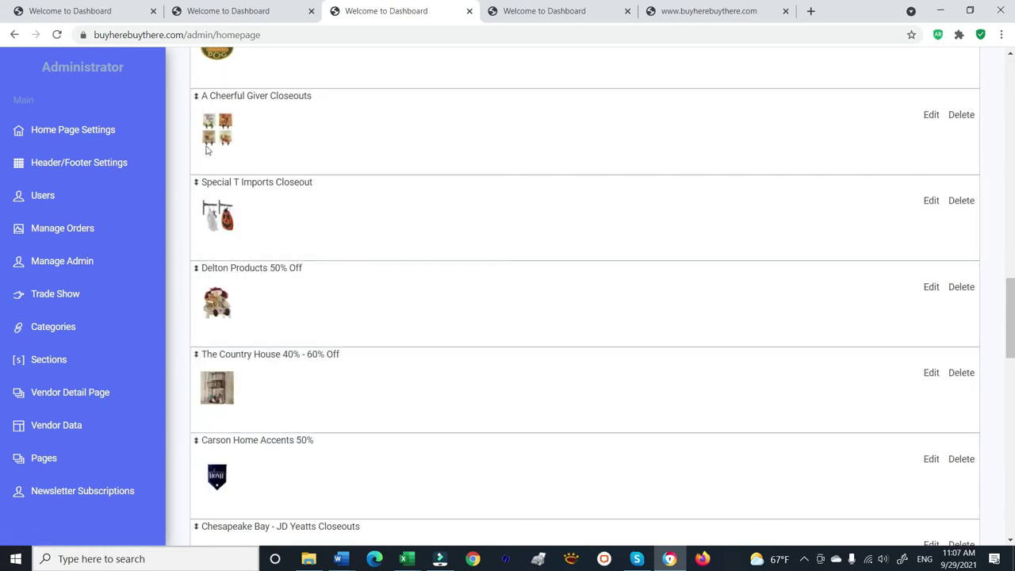
drag(197, 185, 203, 445)
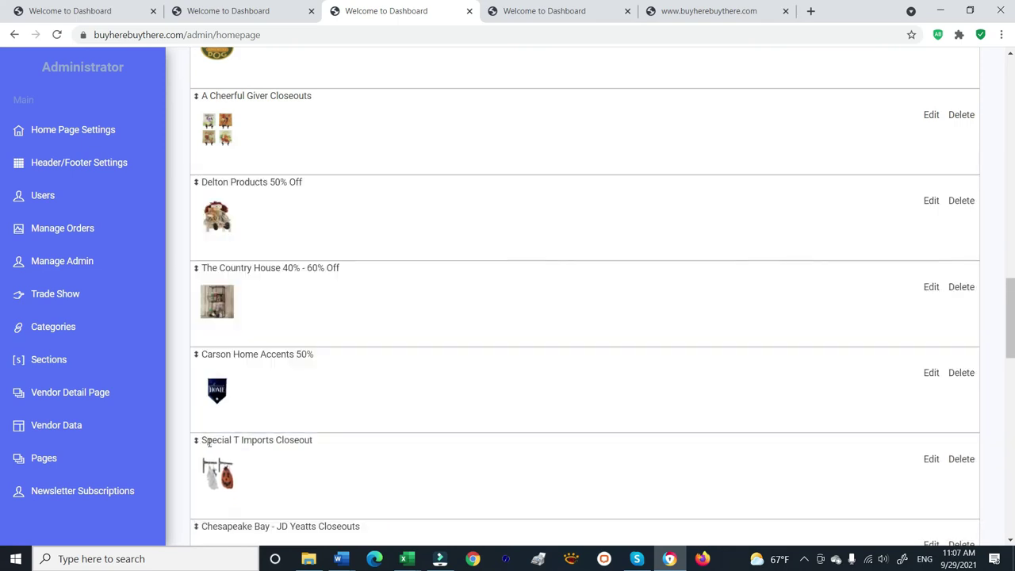
Step: Inspect the Add new Block form in the home page's Blocks section and close it without adding a block
drag(1012, 296, 1011, 267)
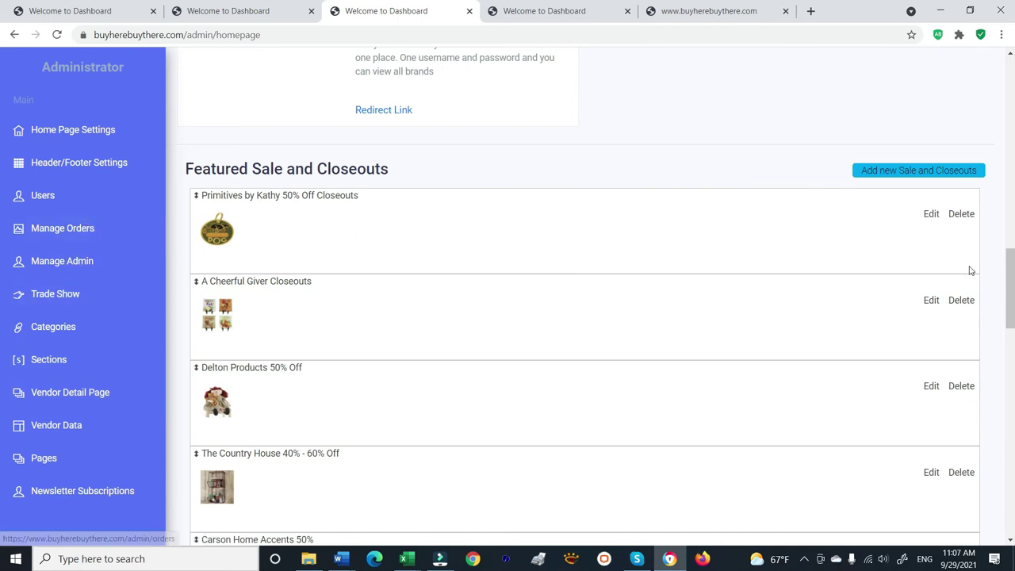
drag(1010, 274, 1010, 476)
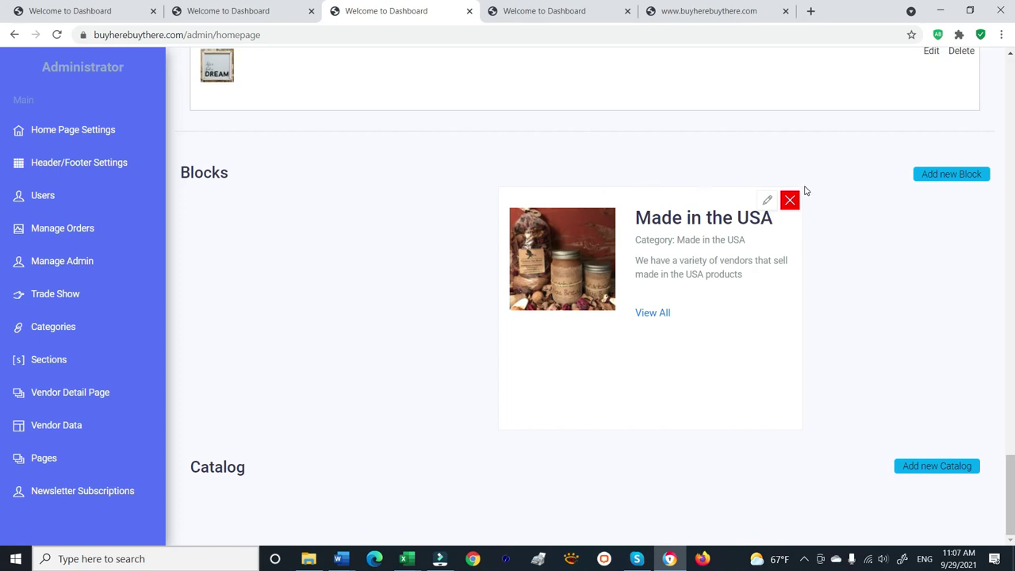
click(941, 173)
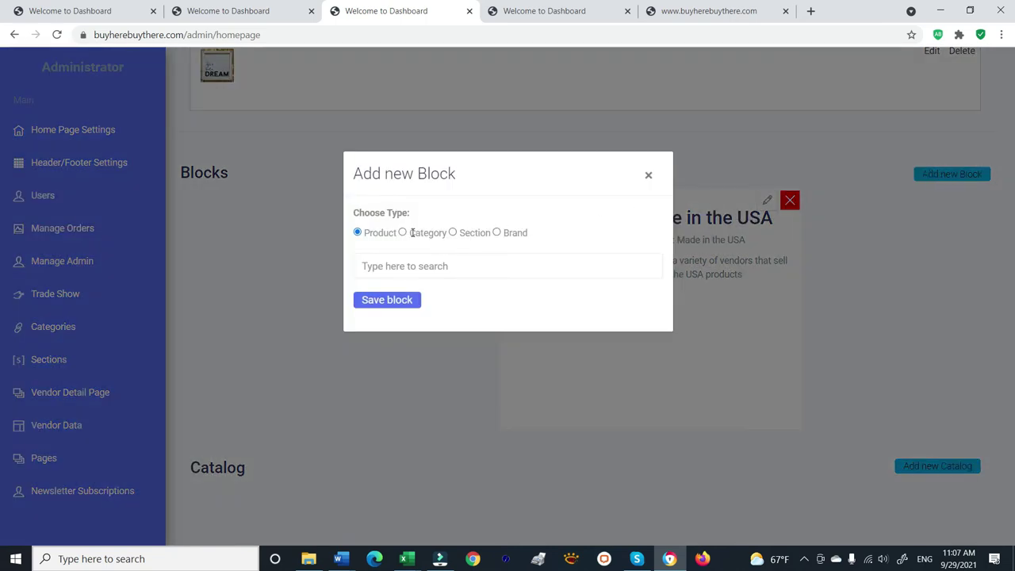
click(373, 305)
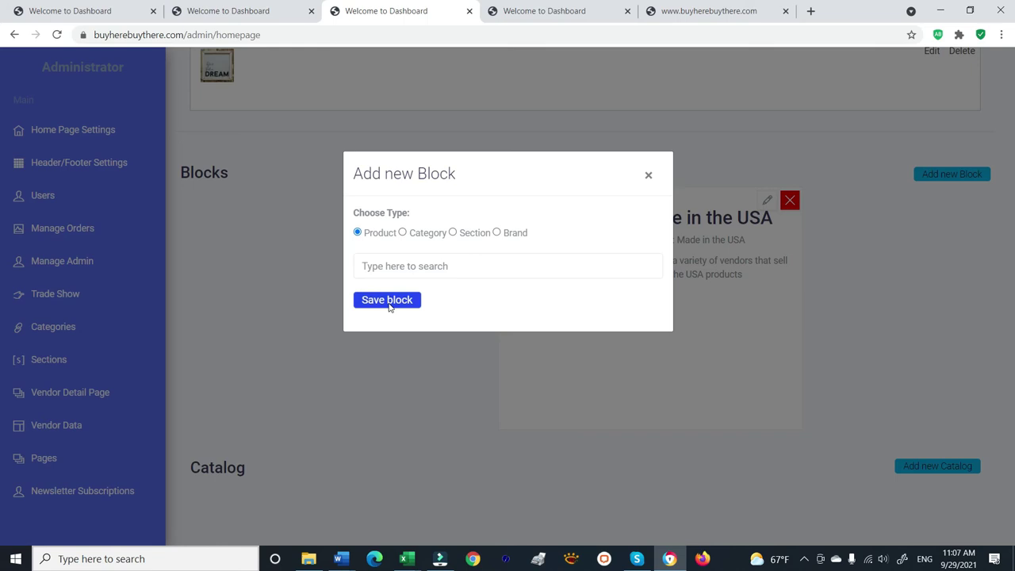
click(648, 175)
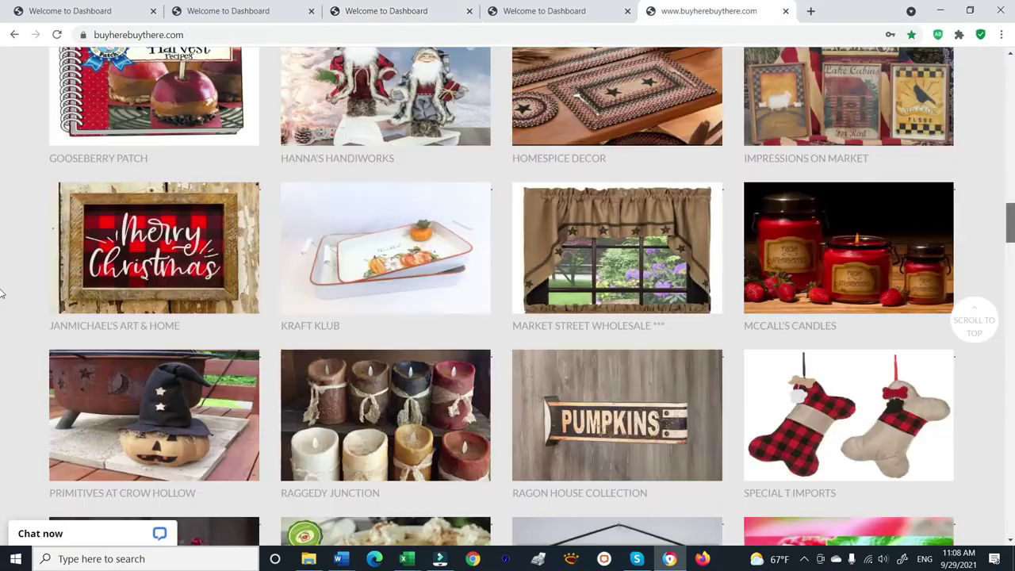
Step: Check the Made in the USA block near the end of the public home page and return to Manage Home Page
drag(1010, 290, 1010, 543)
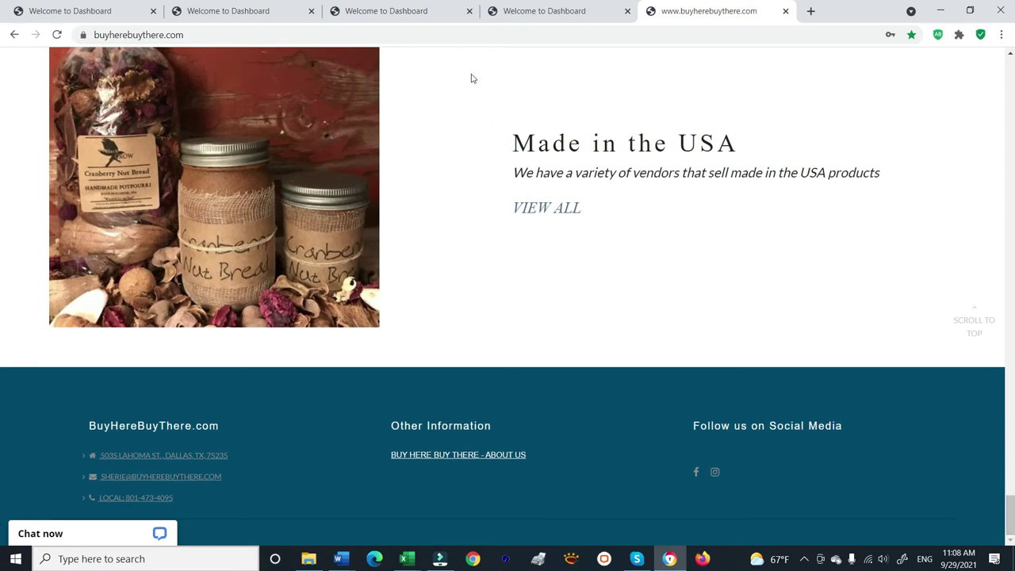
click(433, 14)
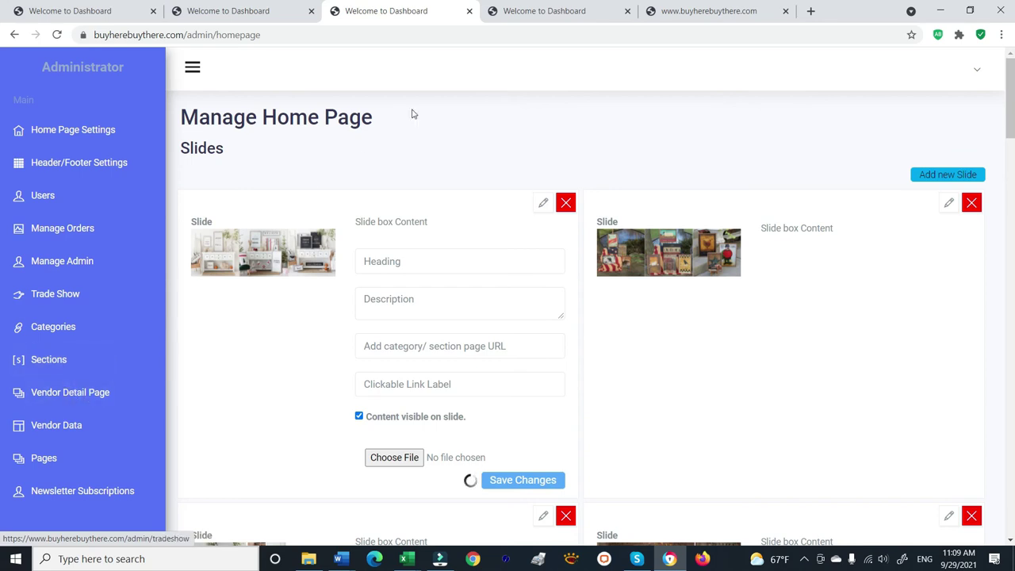
Step: Review the Basic Details and Vendor page Information sections of the A Cheerful Giver vendor settings
click(542, 16)
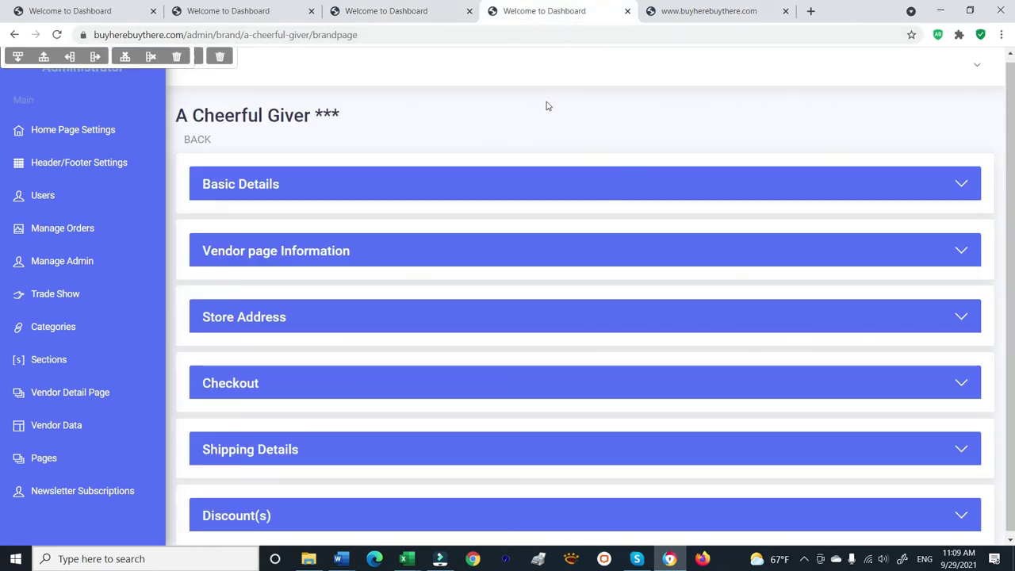
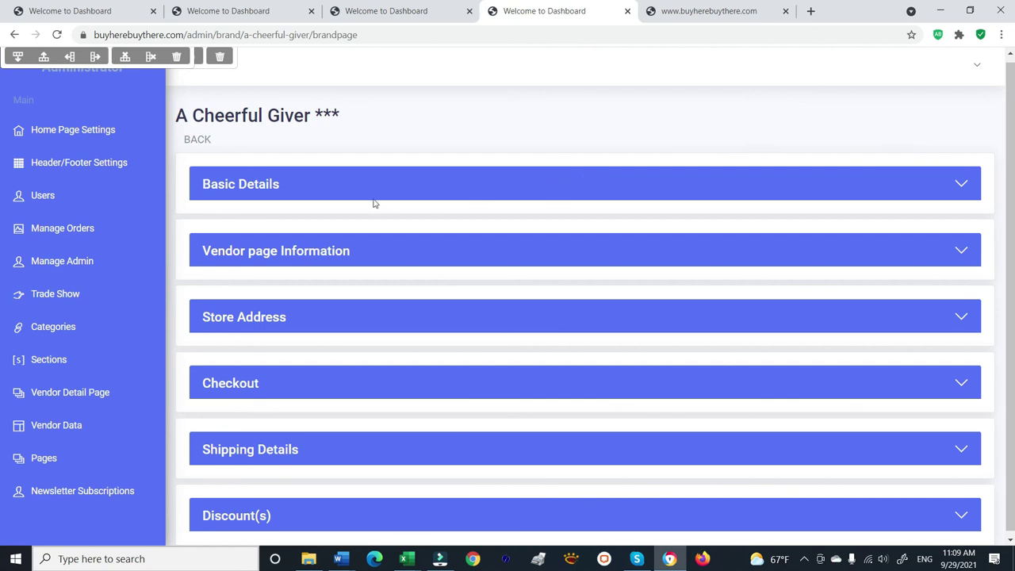
click(962, 185)
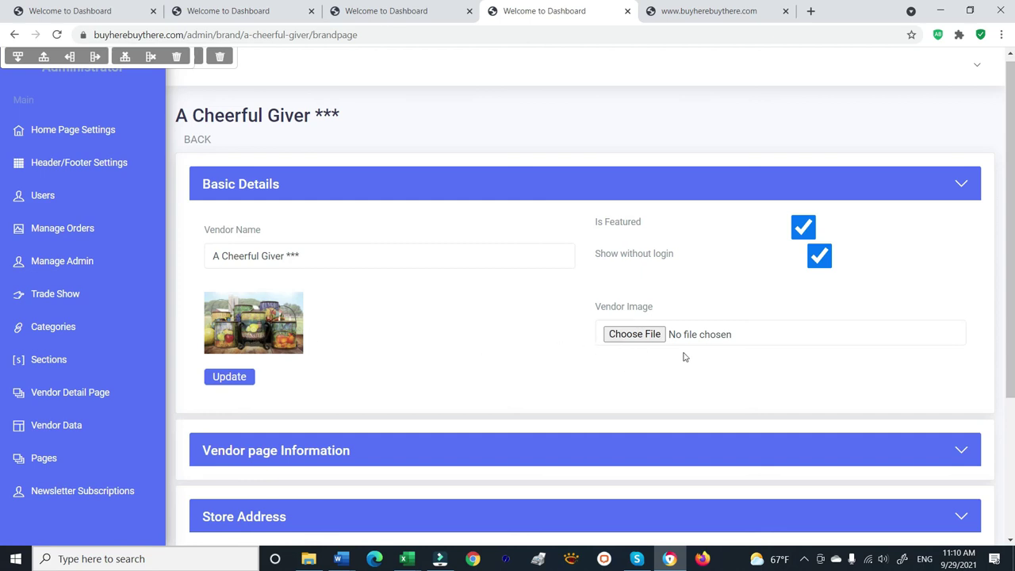
click(960, 458)
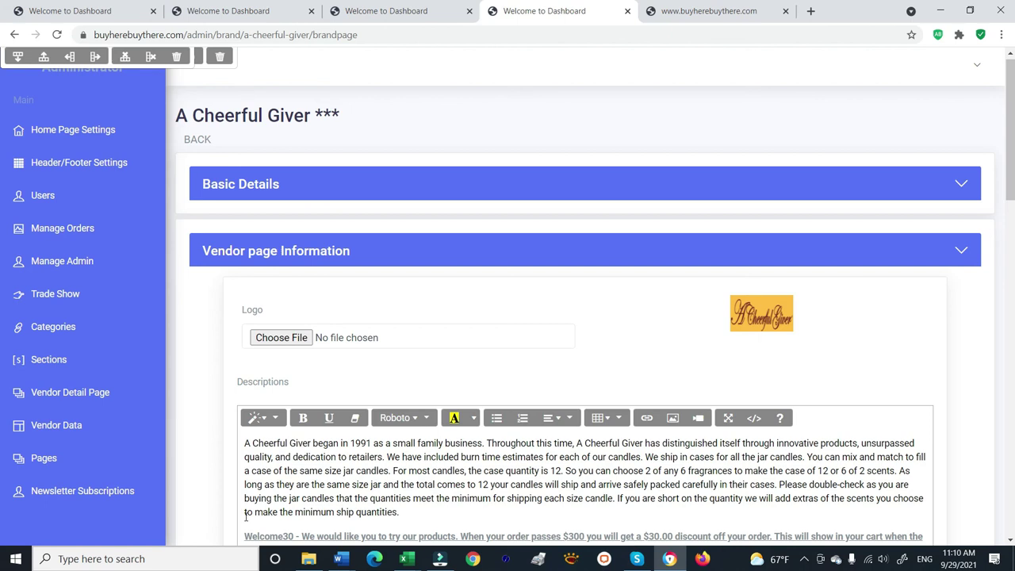
click(961, 251)
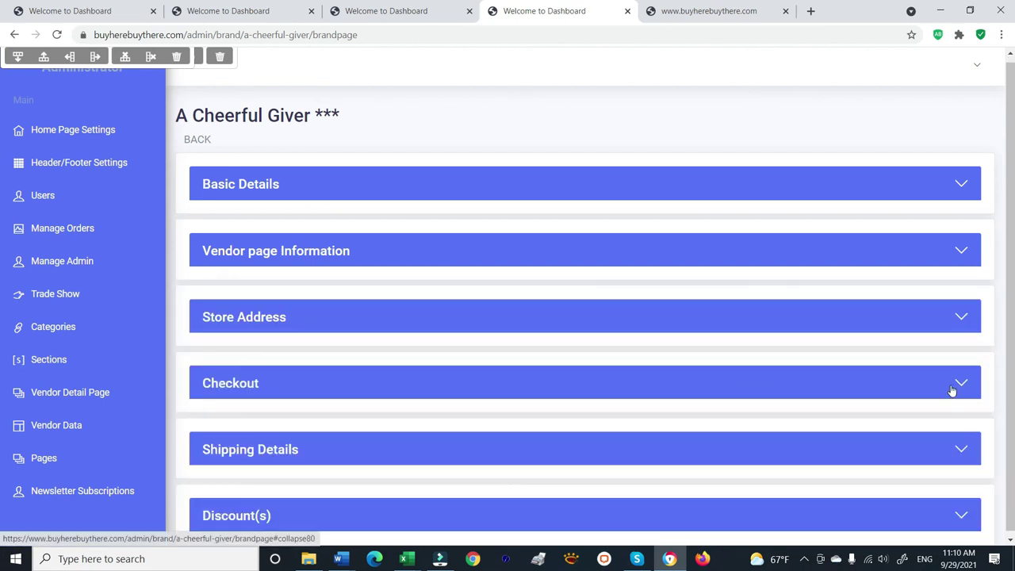
Step: Examine A Cheerful Giver's Shipping Details, including the shipping options, order-total rates and cart page comment, and collapse the section
click(960, 451)
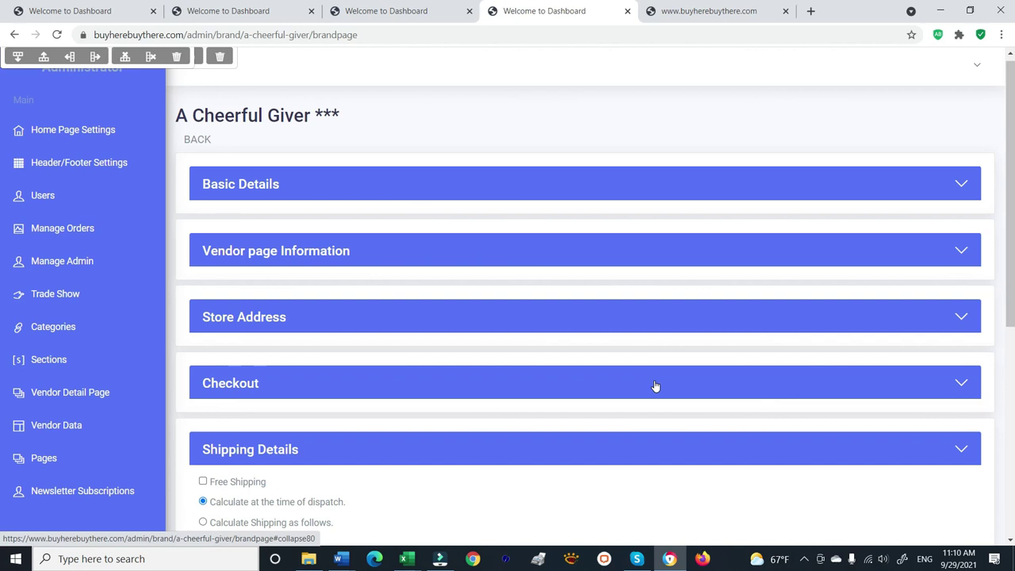
drag(1012, 221, 1012, 305)
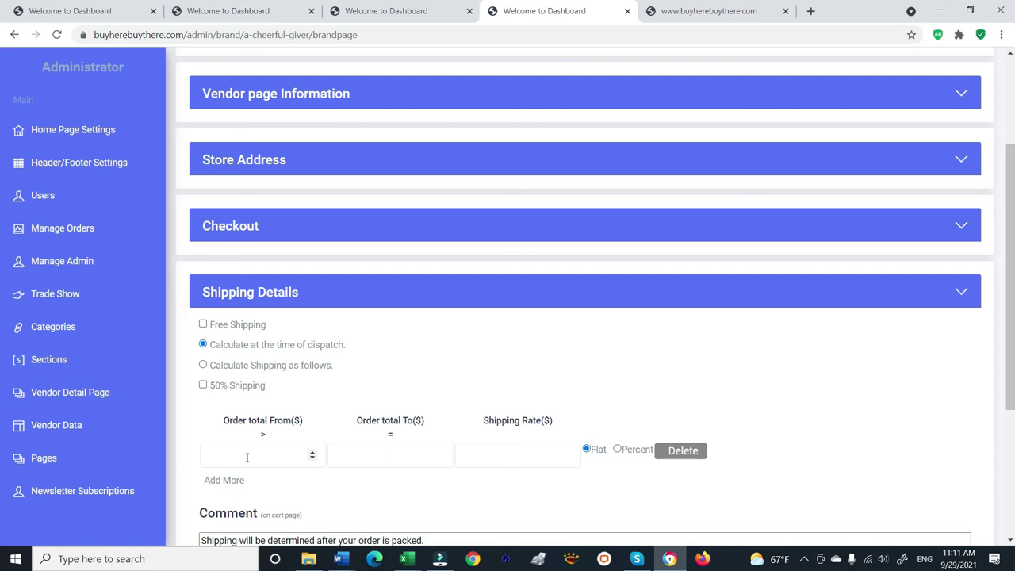
drag(1007, 263, 1007, 322)
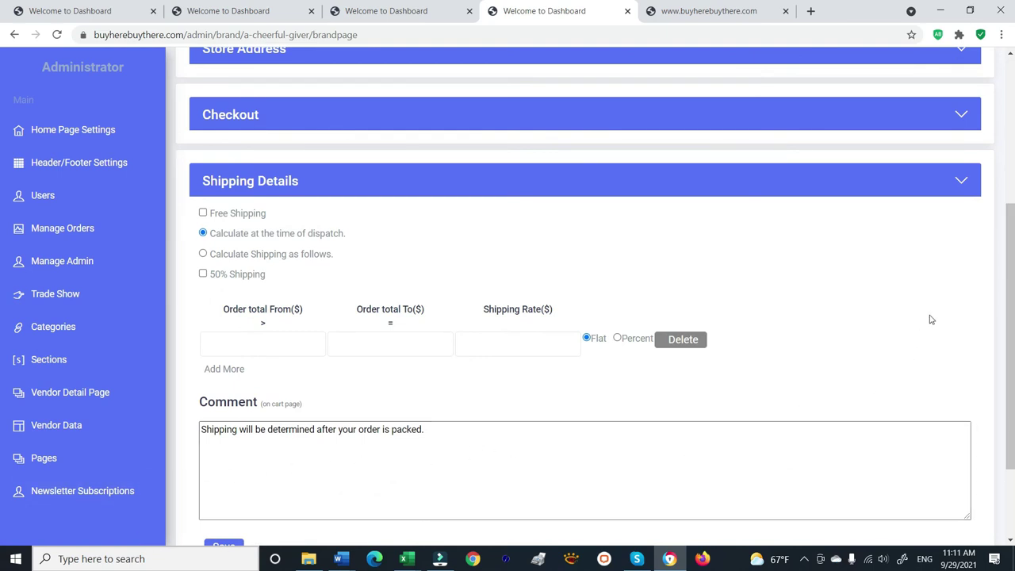
drag(1010, 252, 1011, 277)
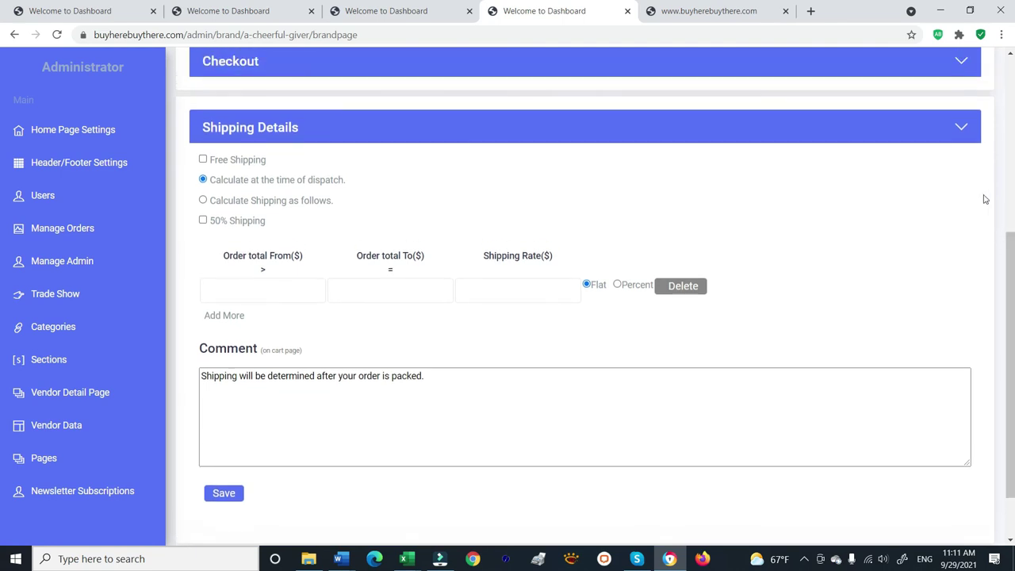
click(962, 128)
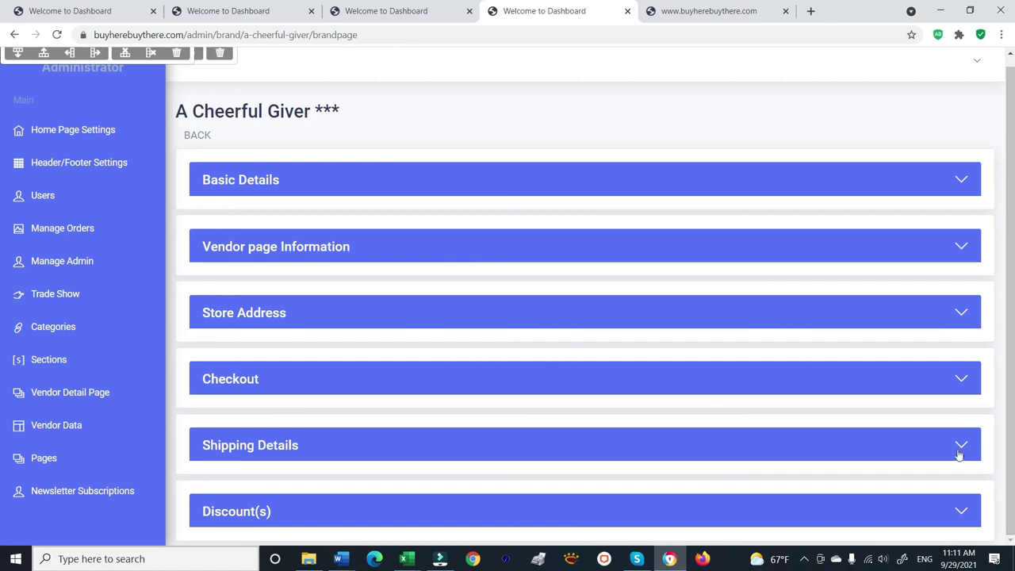
Step: Examine the order-total discount tiers in A Cheerful Giver's Discount(s) section and return to the start of the vendor page
click(962, 519)
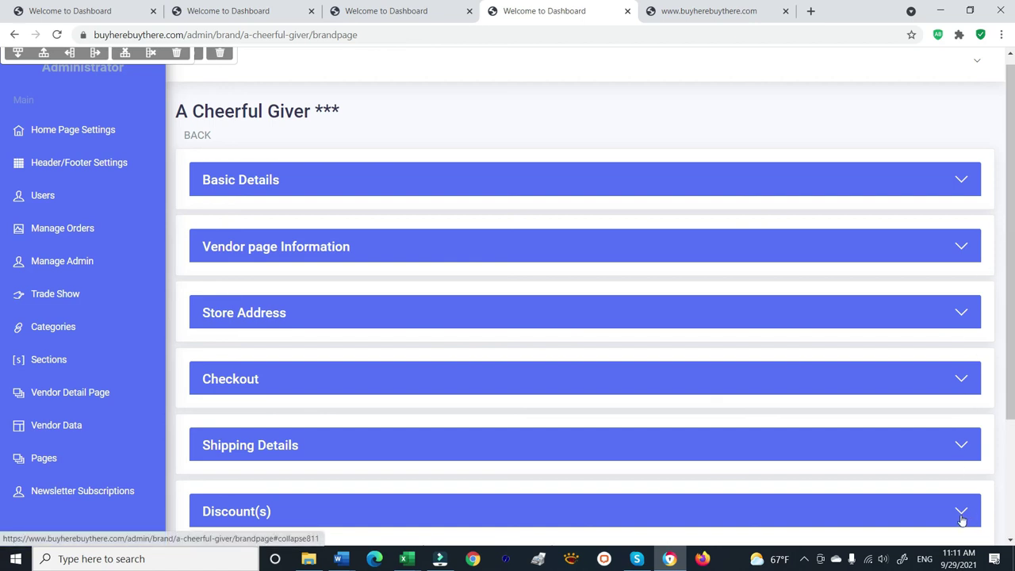
drag(1006, 341, 1005, 472)
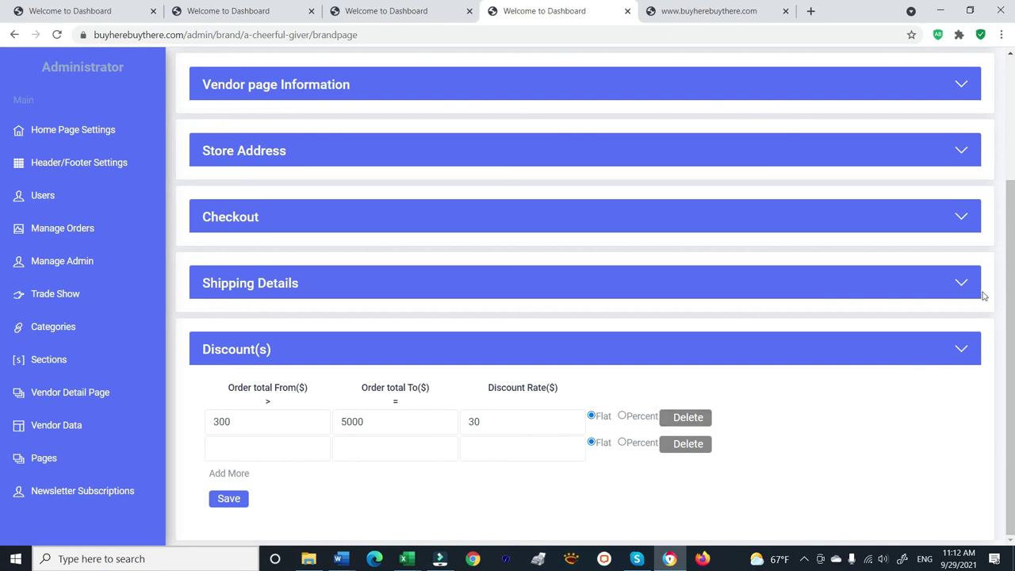
drag(1011, 222, 1010, 111)
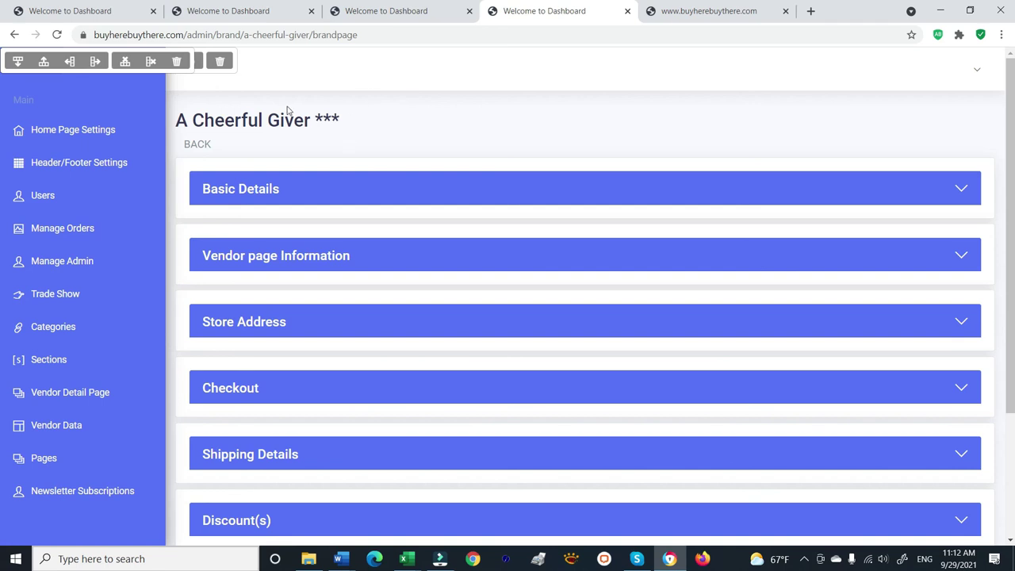
Step: Return to the public BuyHereBuyThere site and view the start of its home page
click(686, 16)
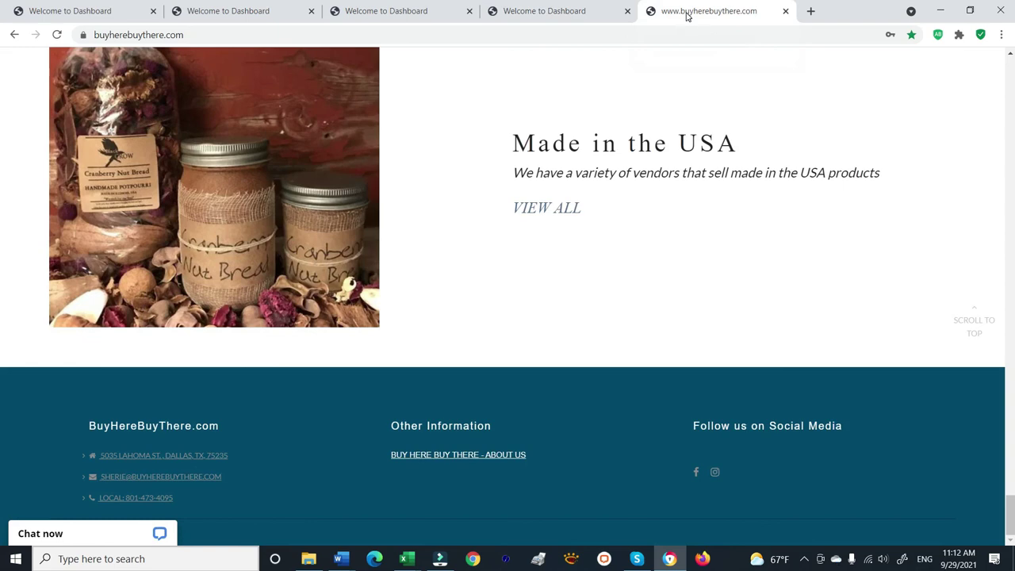
drag(1010, 510, 1007, 45)
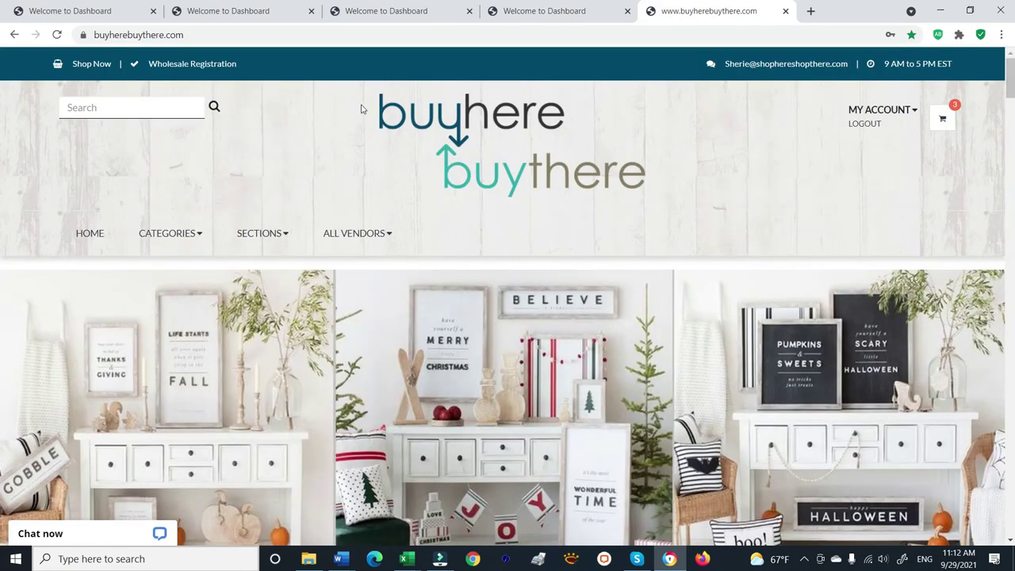